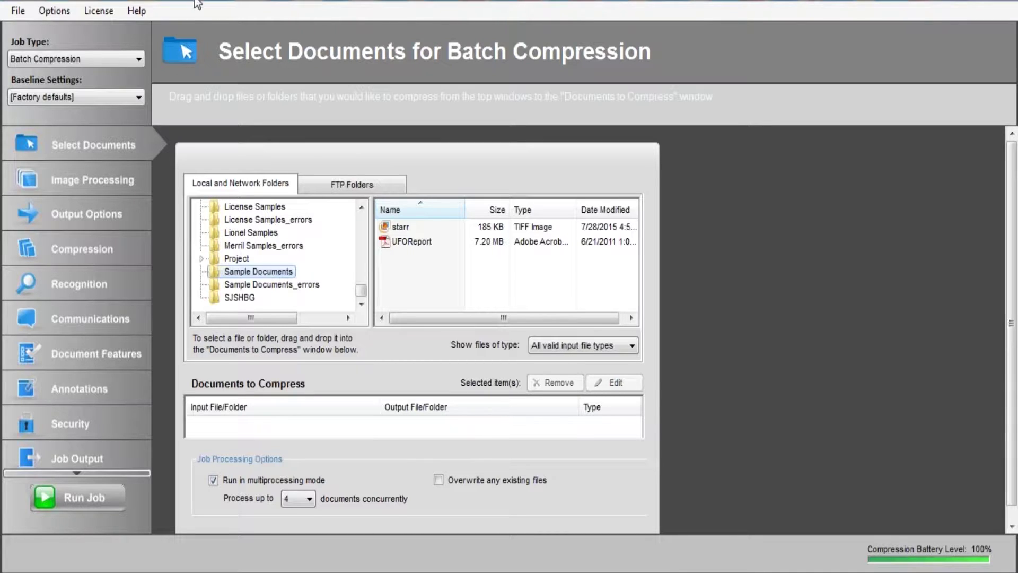
# Step: Clear all selected options and revert the configuration to the factory defaults
pyautogui.click(29, 11)
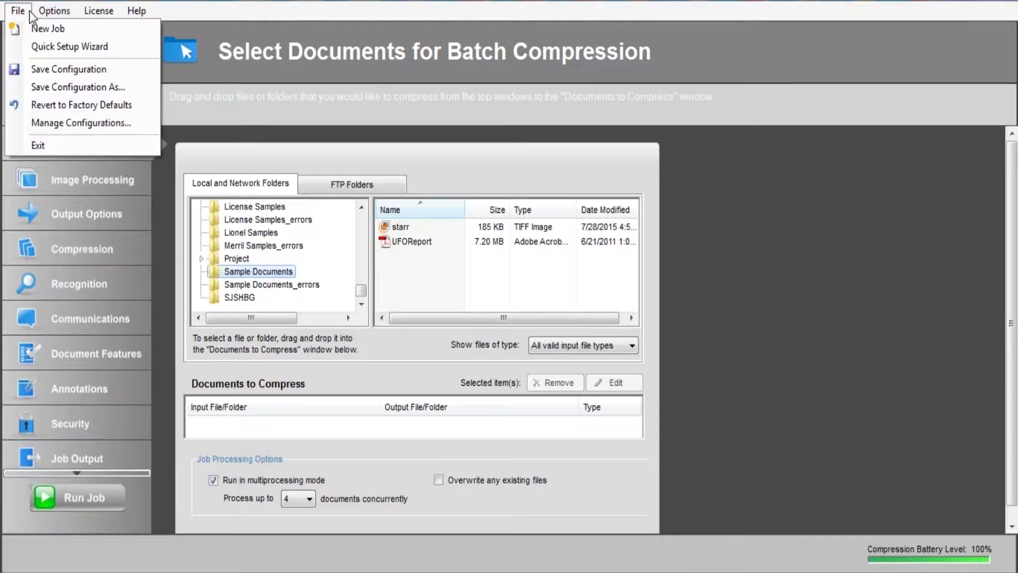
pyautogui.click(61, 106)
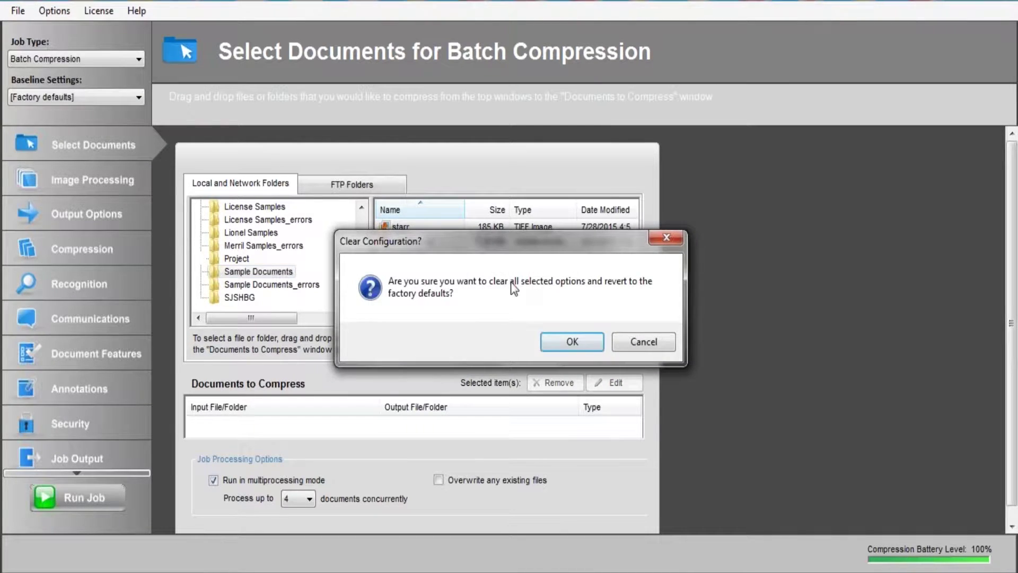
pyautogui.click(555, 336)
pyautogui.click(555, 335)
# Step: Add the Sample Documents folder to the documents to compress, accepting its default input and output folder properties
pyautogui.moveTo(361, 256); pyautogui.dragTo(361, 294)
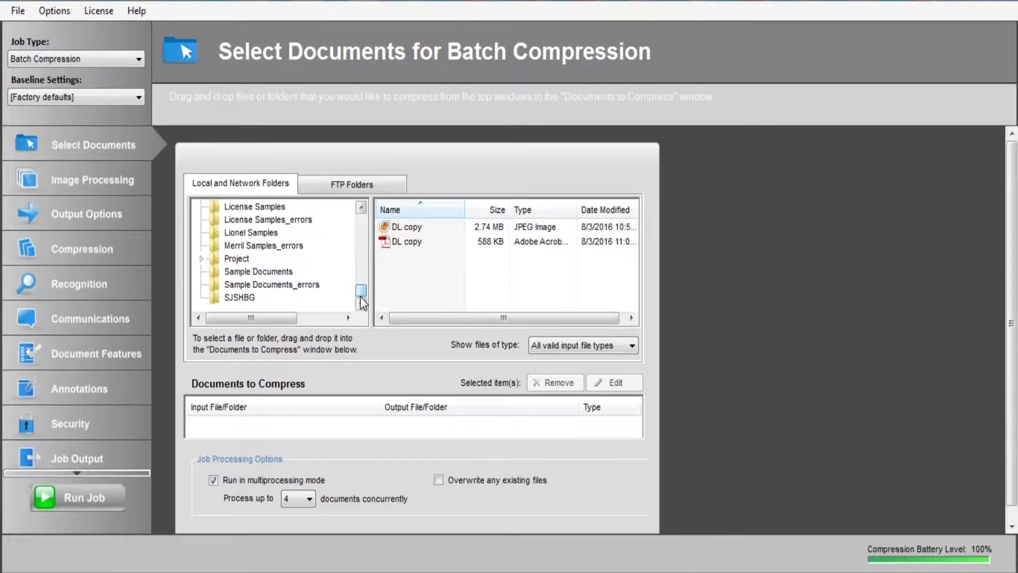
pyautogui.click(262, 271)
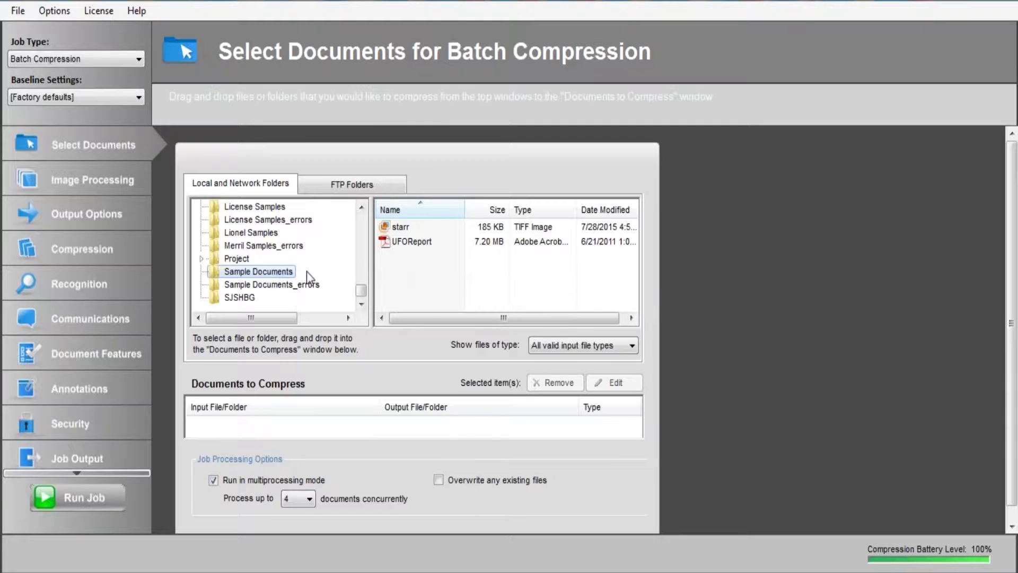
pyautogui.moveTo(281, 275); pyautogui.dragTo(326, 425)
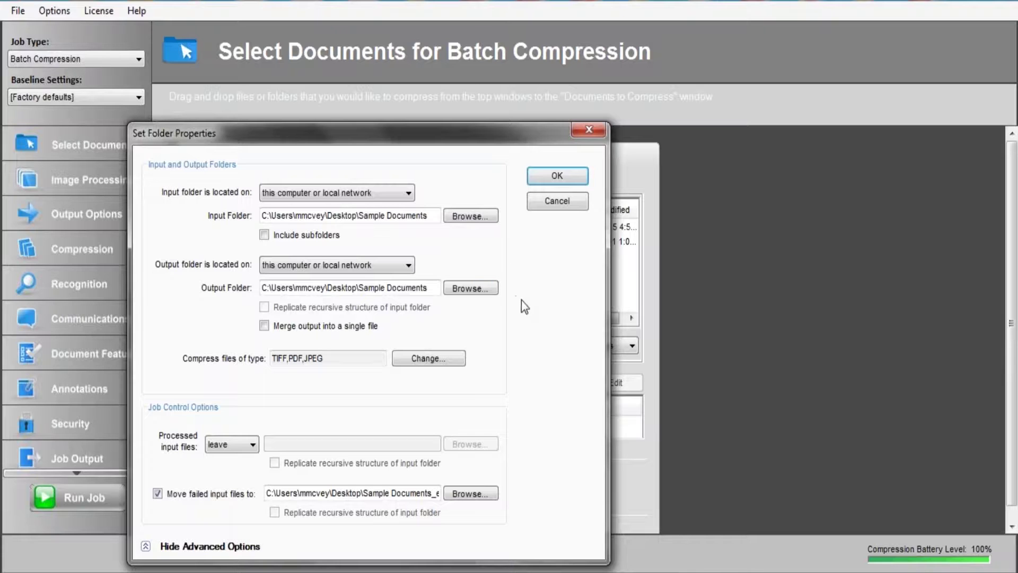
pyautogui.click(561, 180)
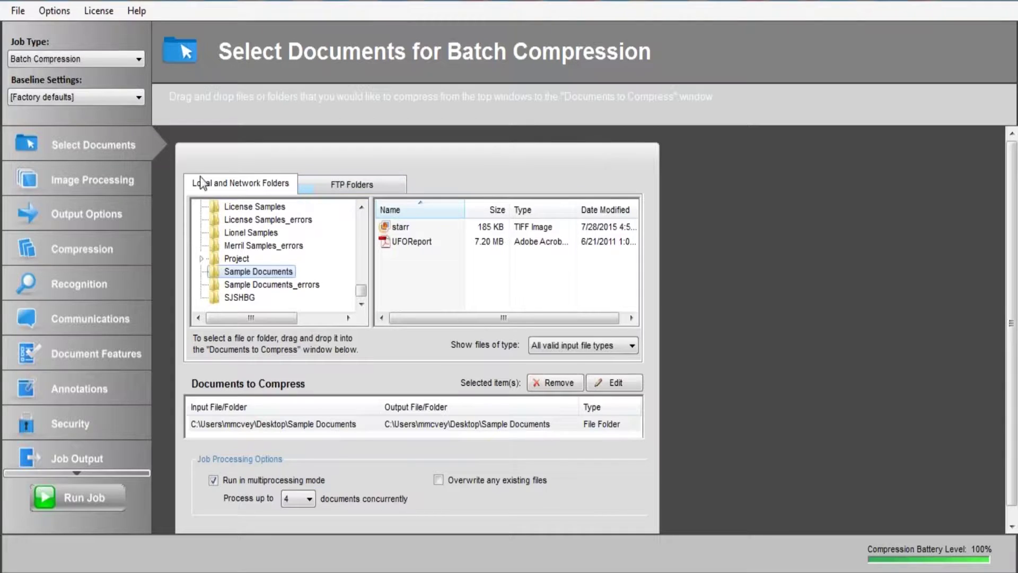
# Step: Enable despeckling for bitonal images and rasterize each PDF page for both image processing and OCR/recognition
pyautogui.click(129, 175)
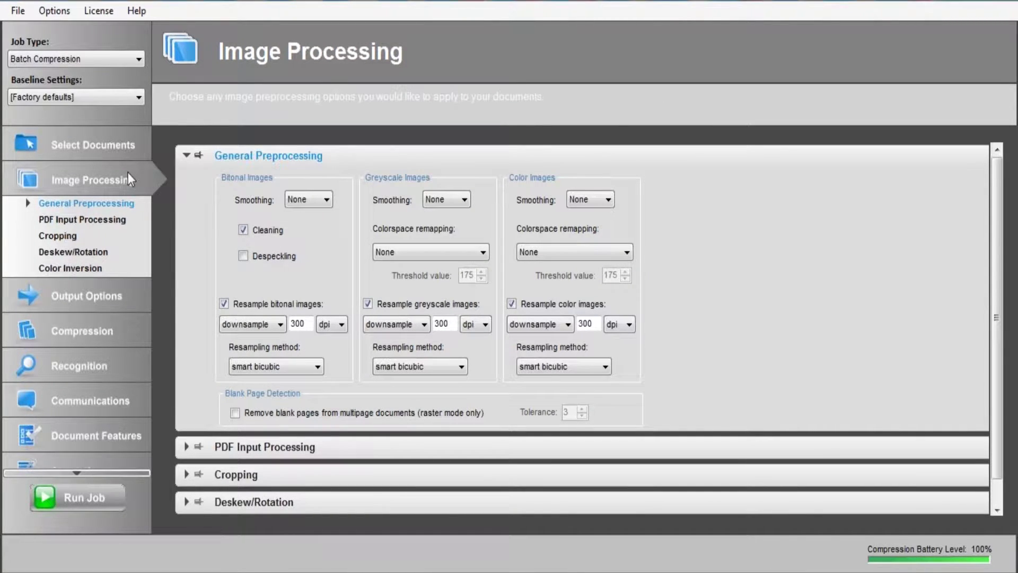
pyautogui.click(244, 257)
pyautogui.click(121, 222)
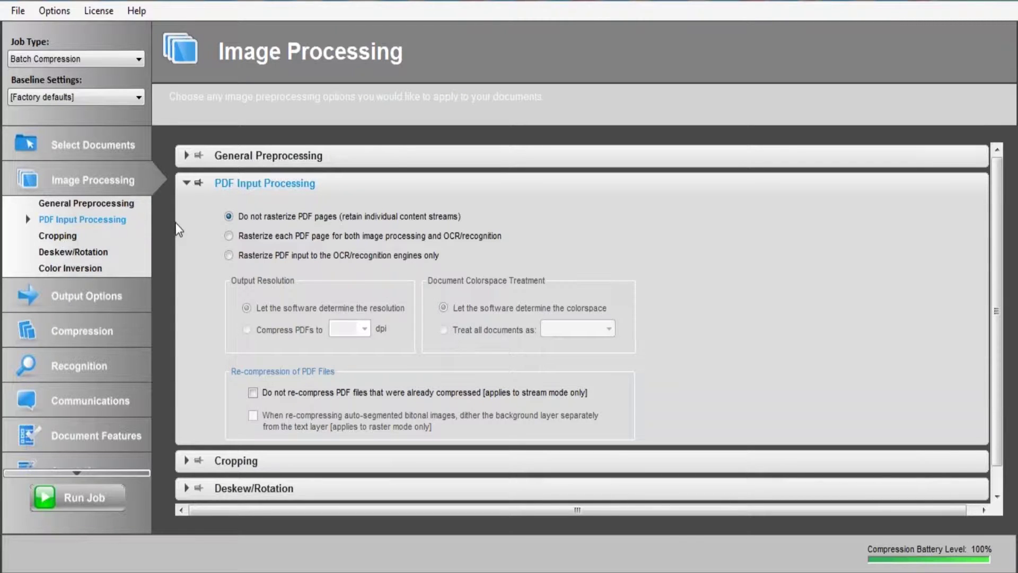
pyautogui.click(230, 237)
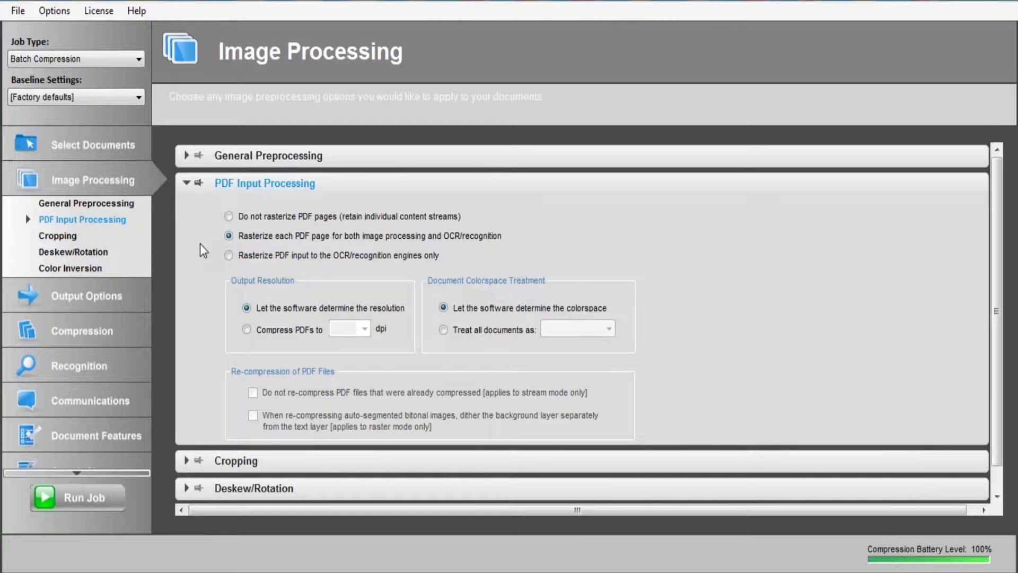
# Step: Set page deskew/rotation to automatically rotate all pages to their readable orientation
pyautogui.click(120, 237)
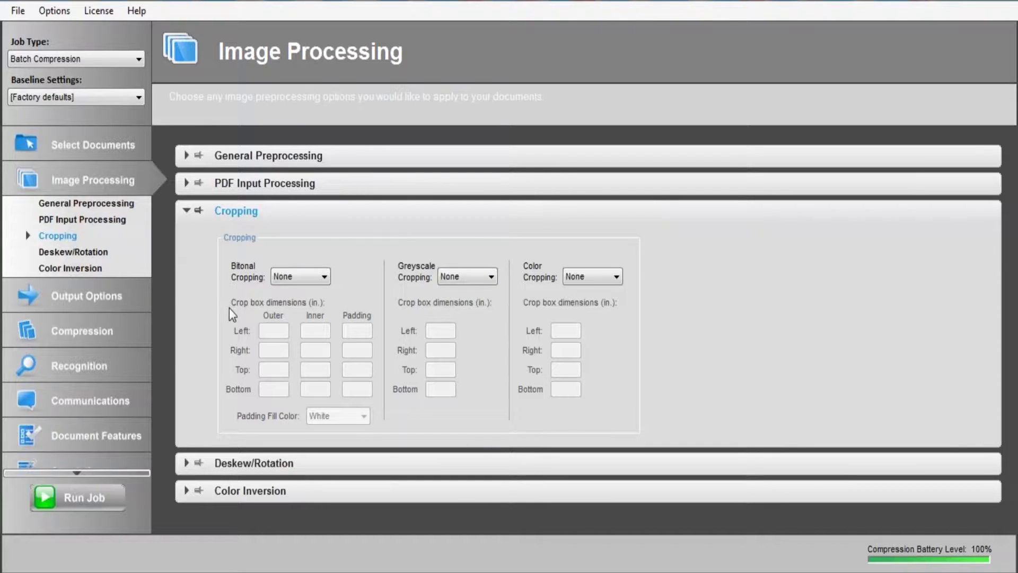
pyautogui.click(132, 259)
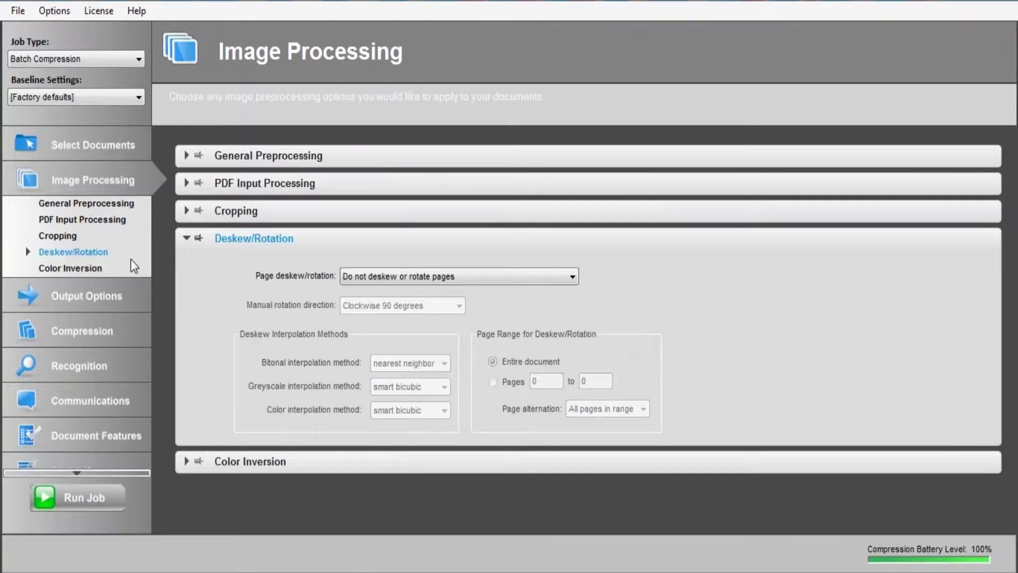
pyautogui.click(433, 276)
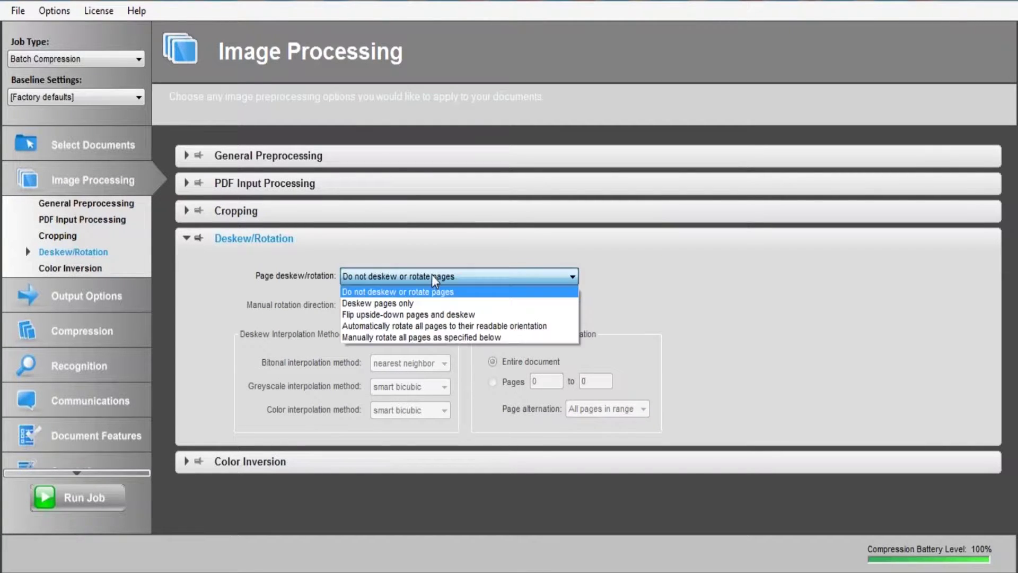
pyautogui.click(436, 326)
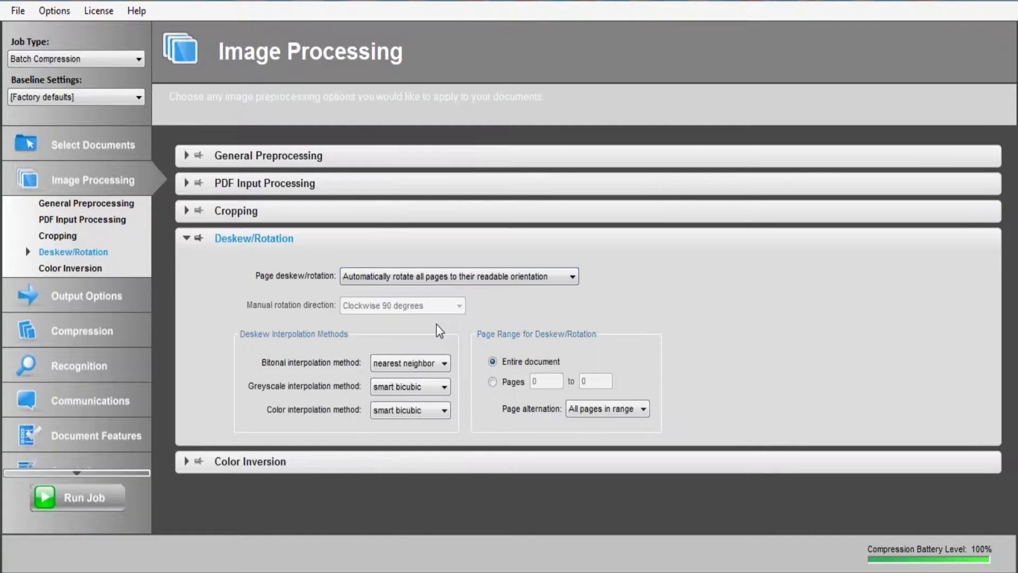
# Step: Set the output PDF version to 1.7 (Adobe Acrobat 8.x / 9.x)
pyautogui.click(83, 269)
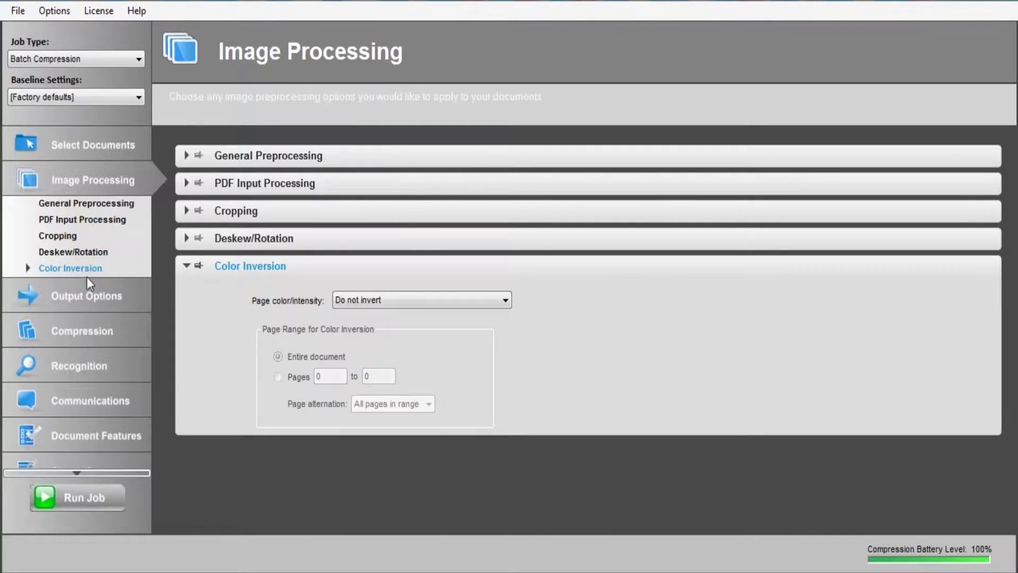
pyautogui.click(96, 294)
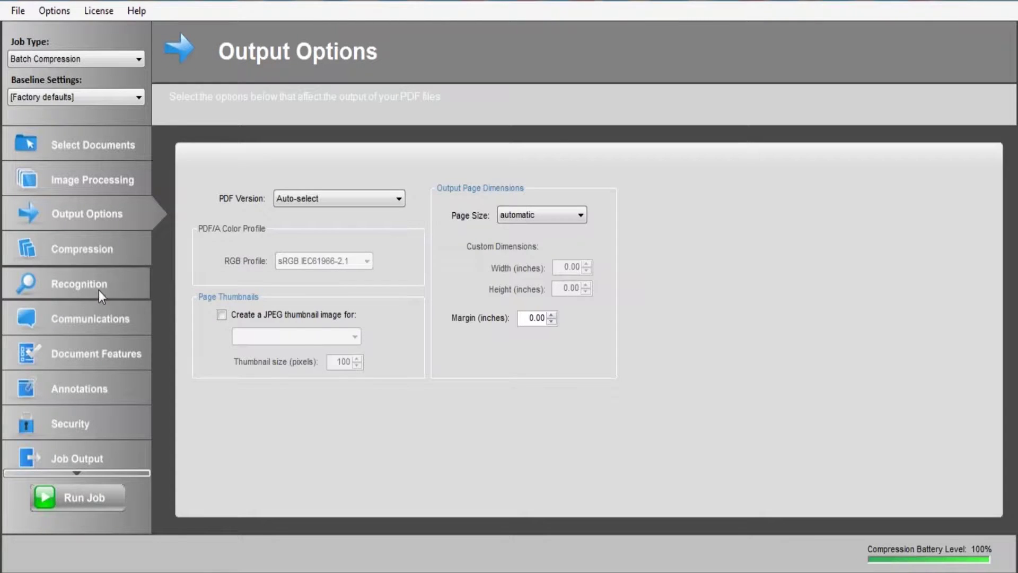
pyautogui.click(389, 203)
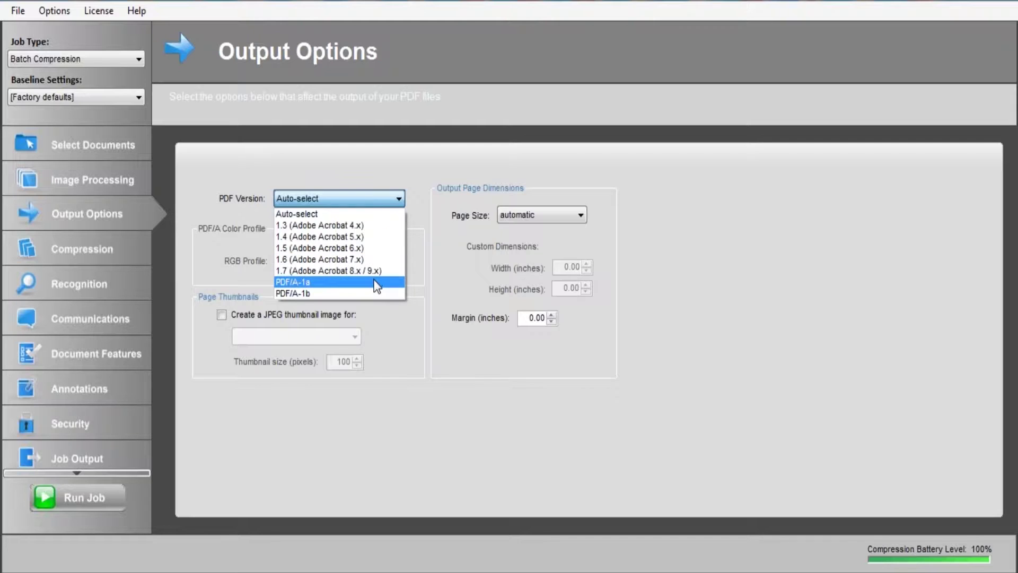
pyautogui.click(344, 269)
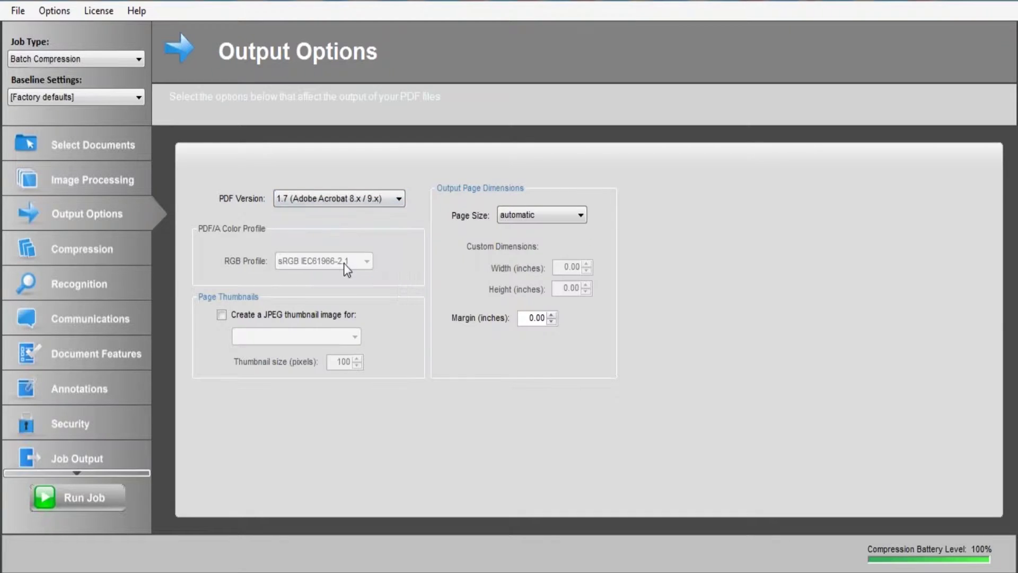
# Step: Include OCR recognition in the job with the Accurate analysis mode, keeping the default compression options
pyautogui.click(121, 234)
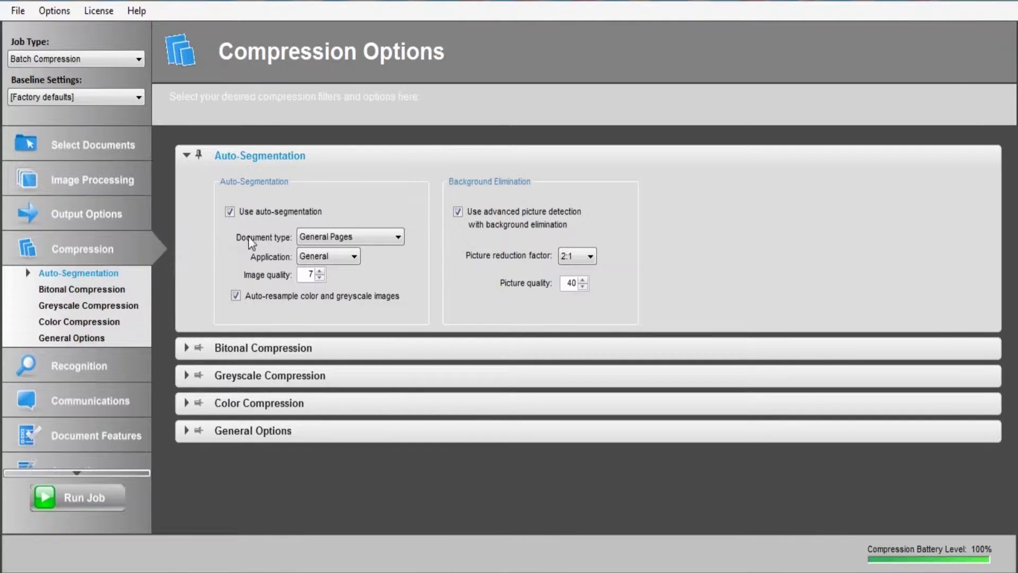
pyautogui.moveTo(318, 280)
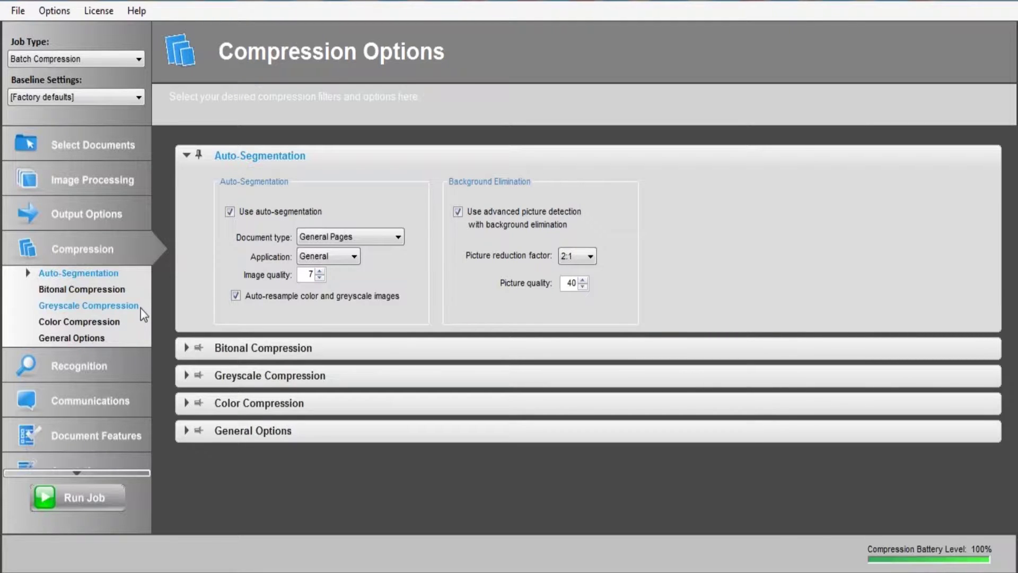
pyautogui.click(106, 339)
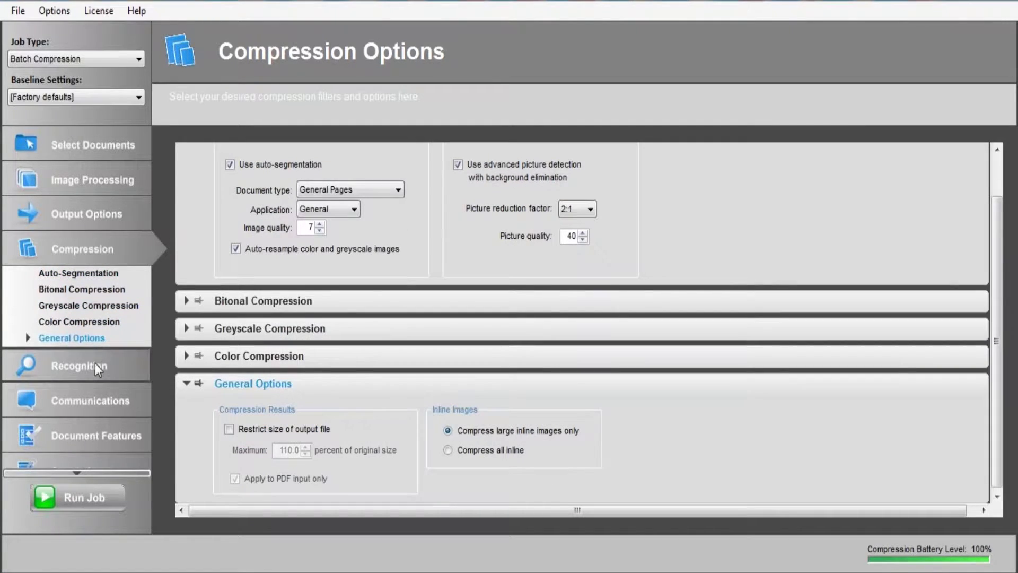
pyautogui.click(95, 363)
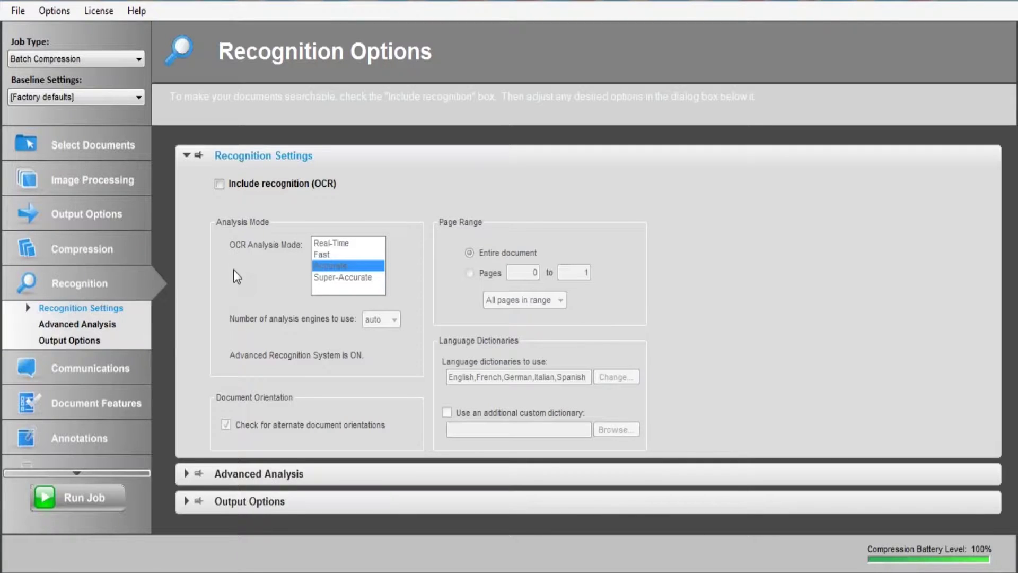
pyautogui.click(223, 189)
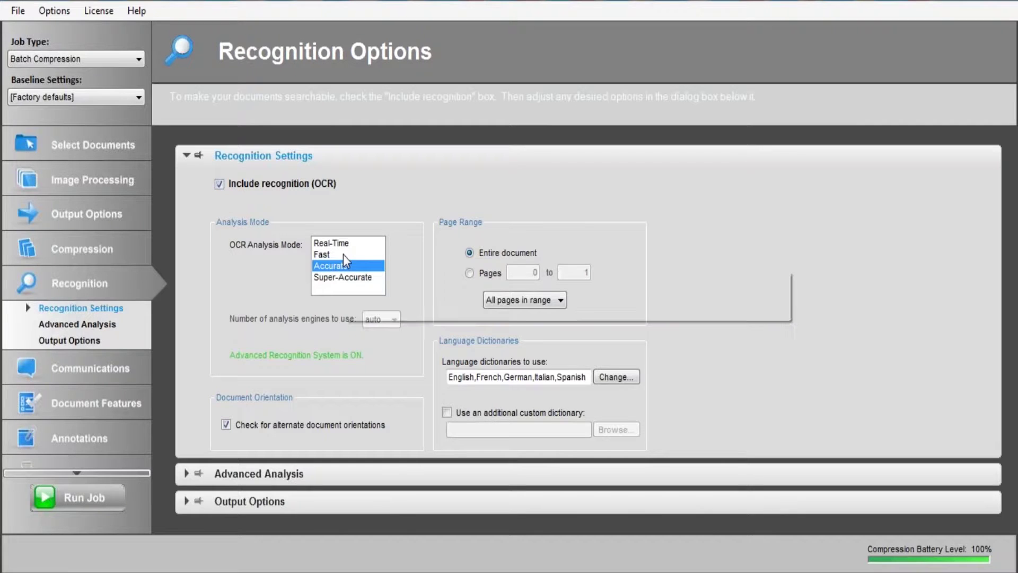
pyautogui.moveTo(370, 275)
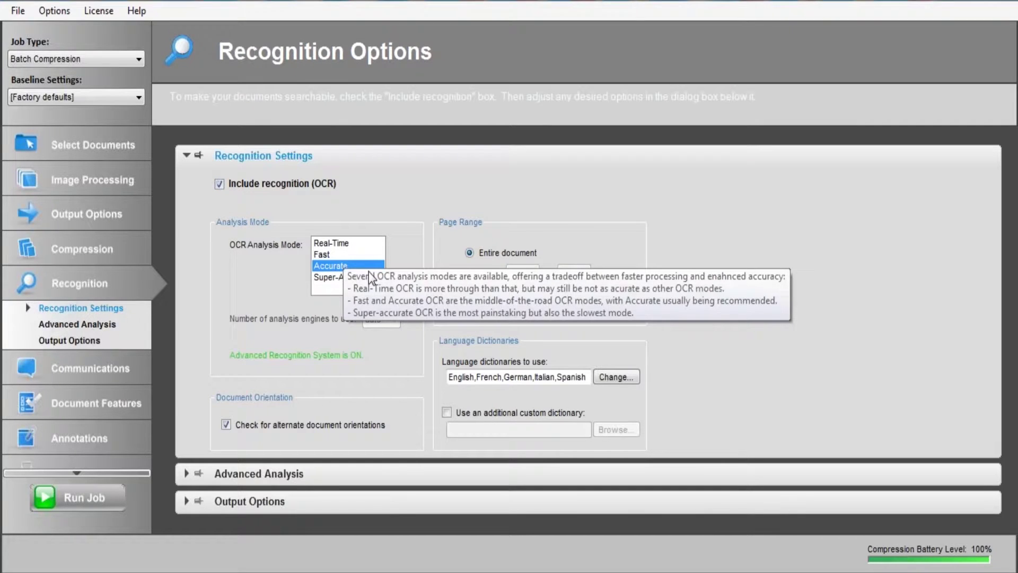
pyautogui.click(331, 279)
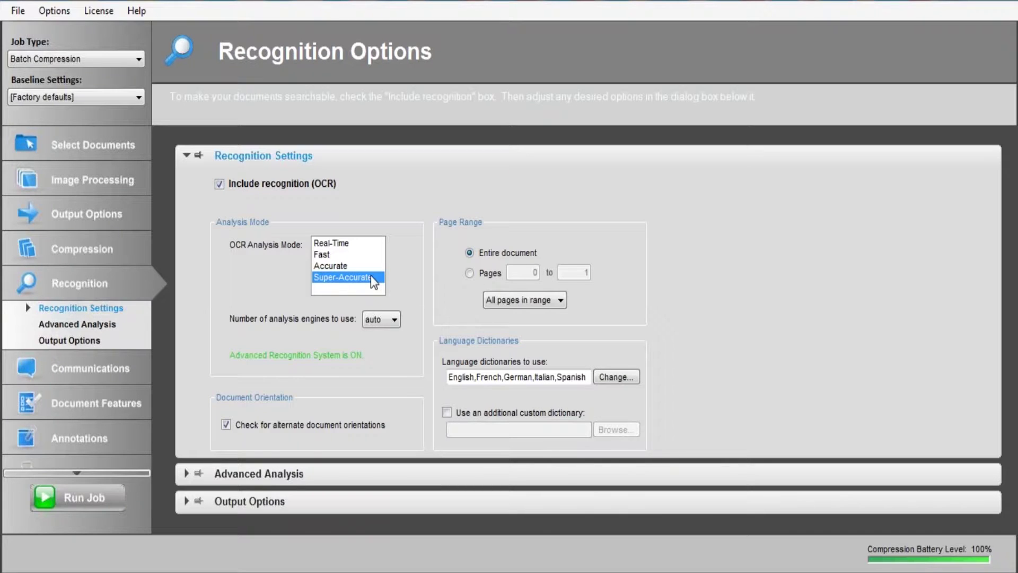
pyautogui.click(355, 263)
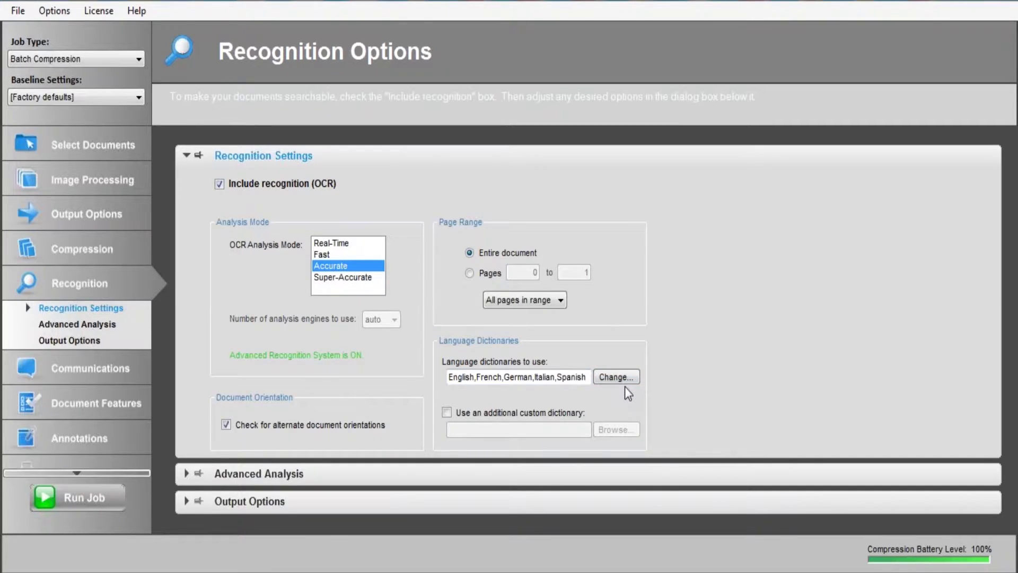
# Step: Try generating an auxiliary OCR data file to view its output formats, and turn the option back off
pyautogui.click(100, 325)
pyautogui.click(99, 340)
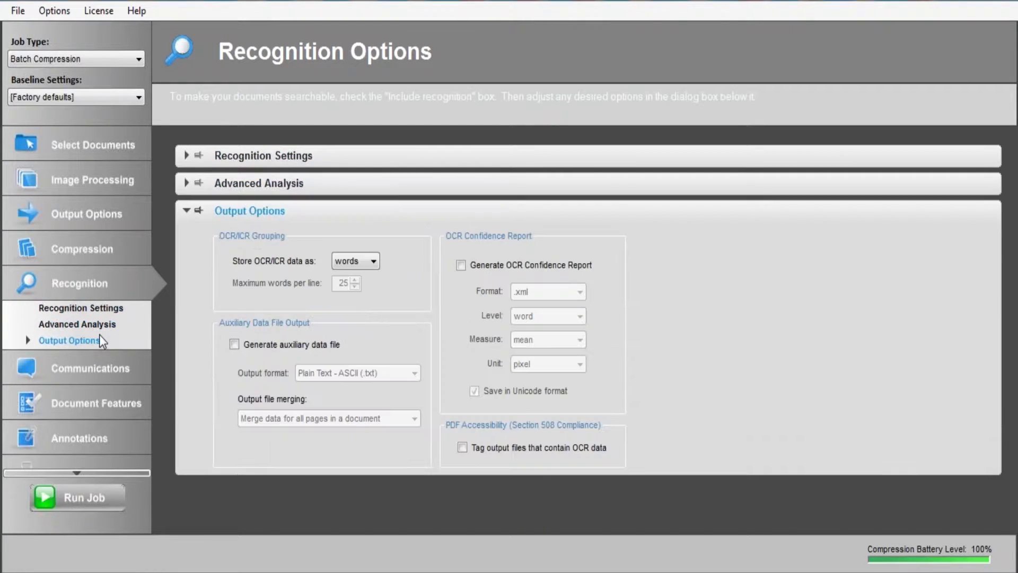
pyautogui.click(234, 344)
pyautogui.click(352, 373)
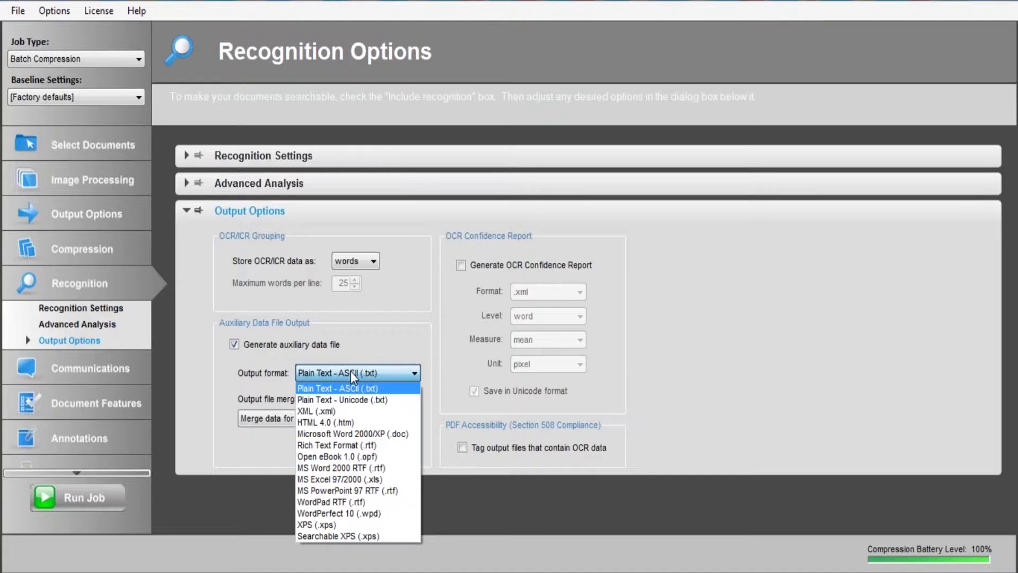
pyautogui.click(233, 344)
pyautogui.click(233, 343)
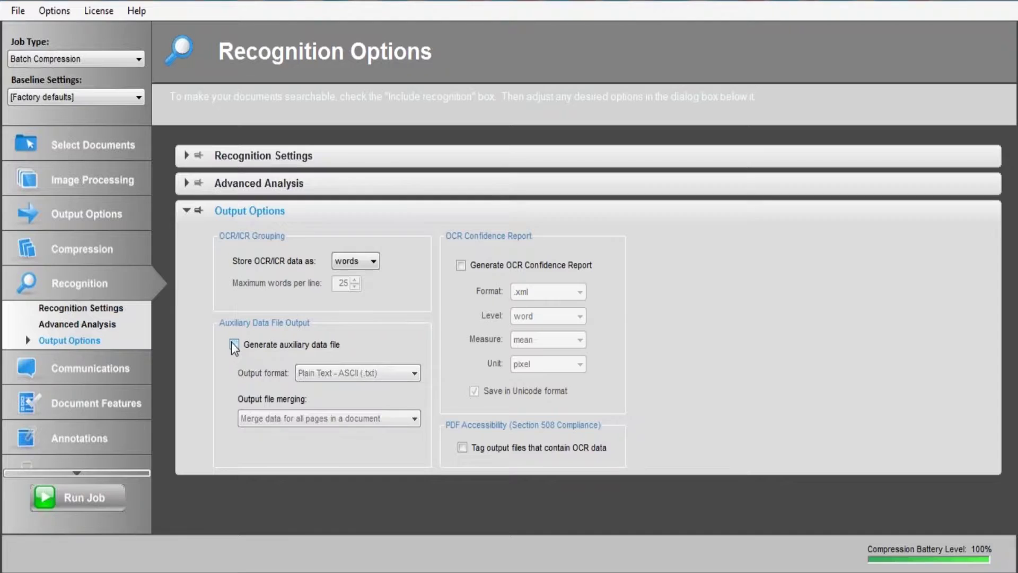
# Step: Review the remaining job settings: Communications, Document Features with Document Info and Metadata, Annotations headers, and Security passwords/encryption
pyautogui.click(76, 472)
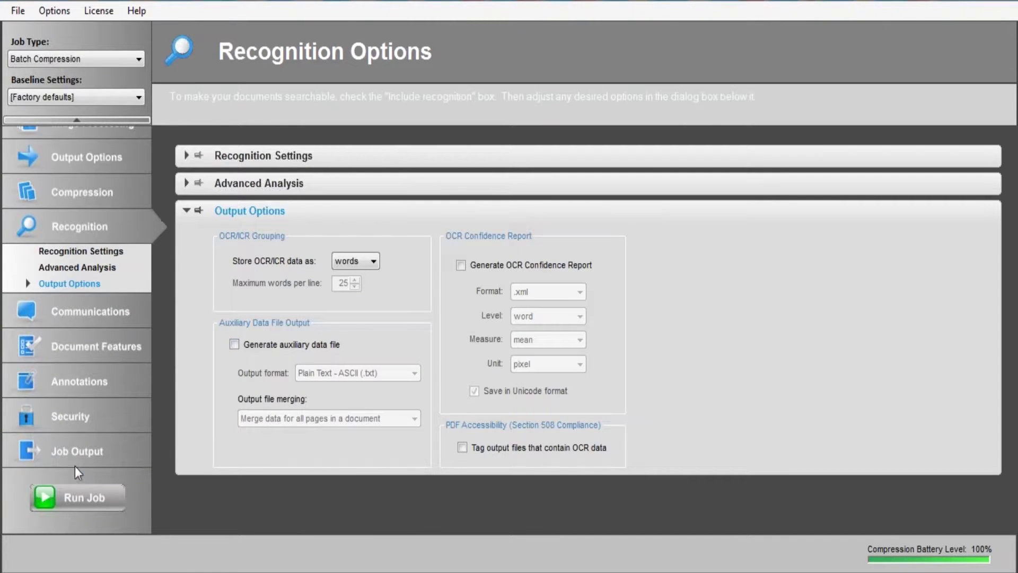
pyautogui.click(95, 303)
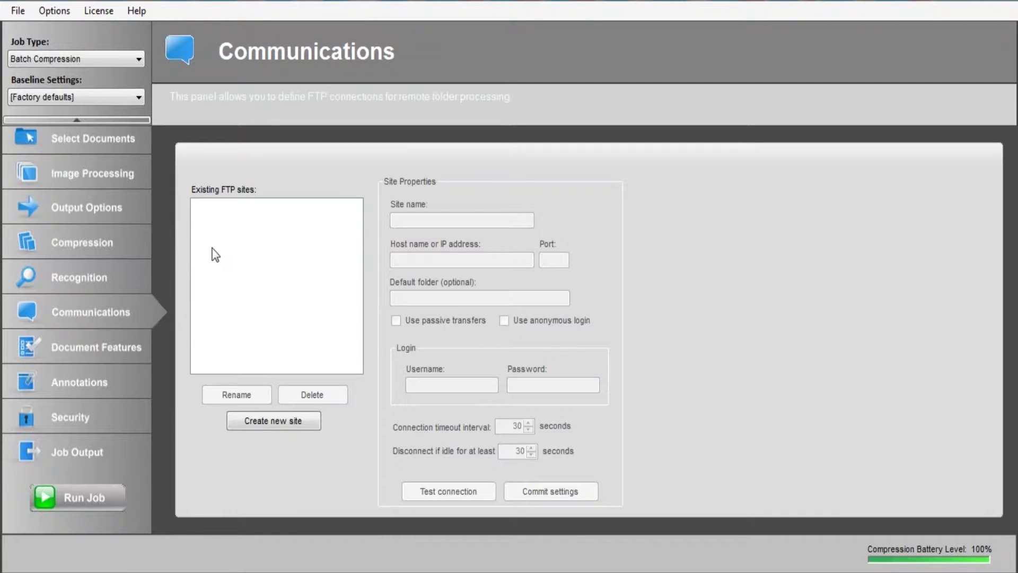
pyautogui.click(103, 347)
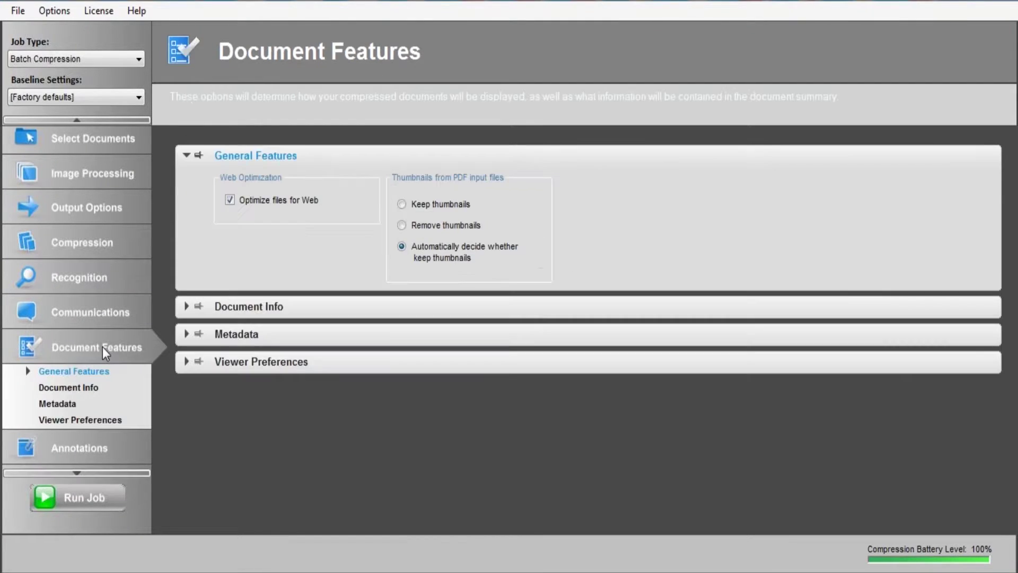
pyautogui.click(95, 388)
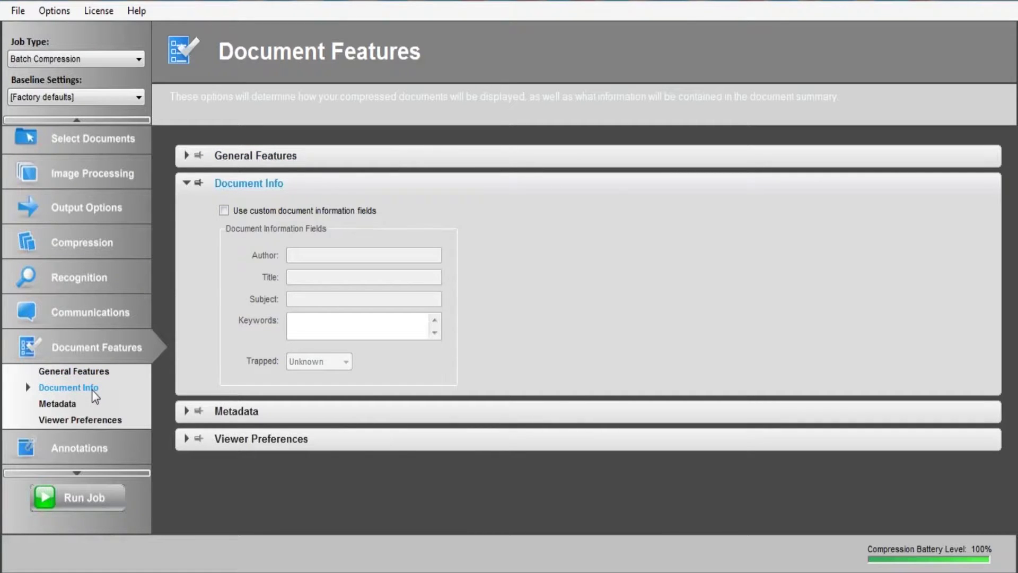
pyautogui.click(89, 402)
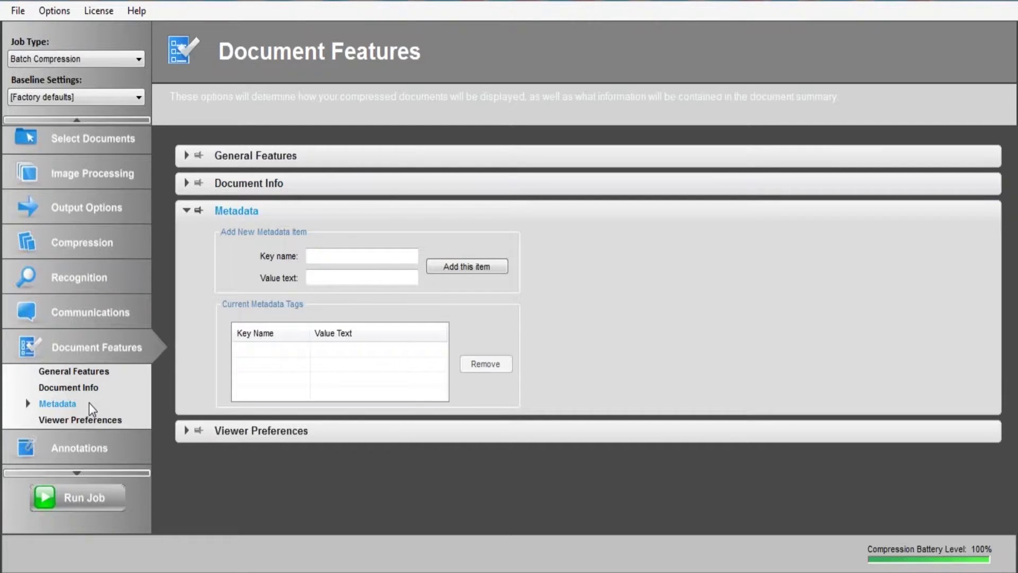
pyautogui.click(90, 447)
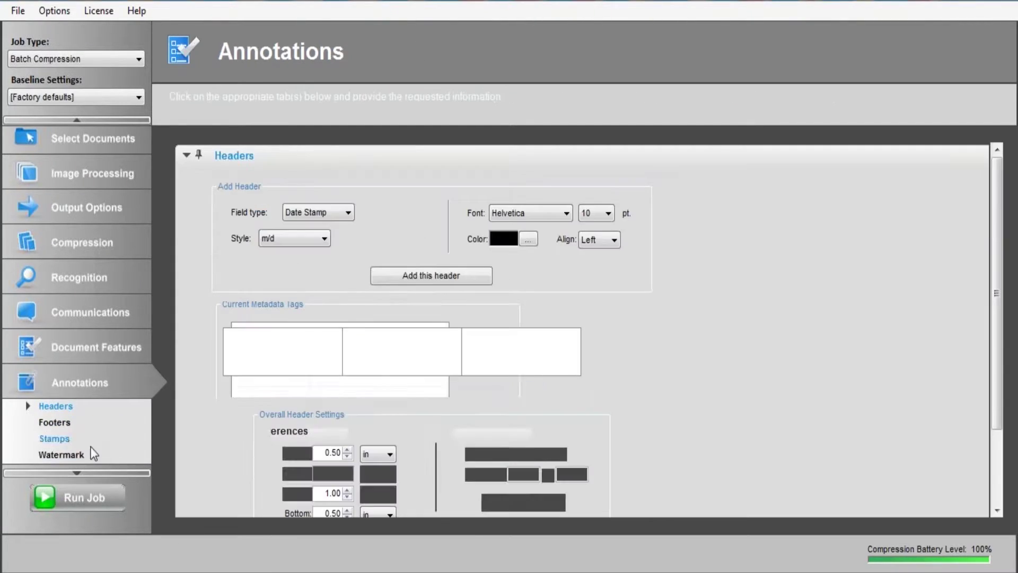
pyautogui.click(88, 472)
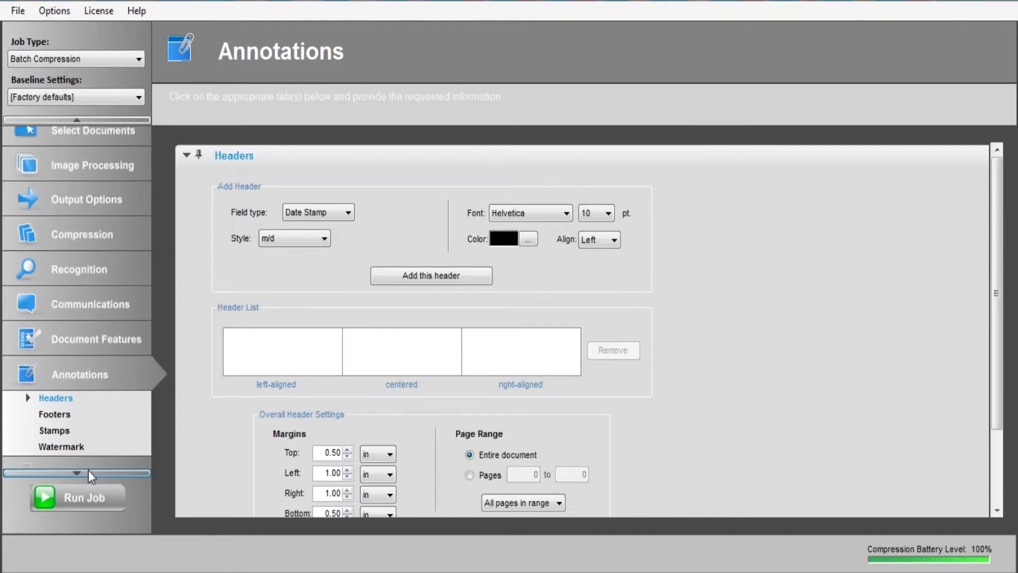
pyautogui.click(88, 470)
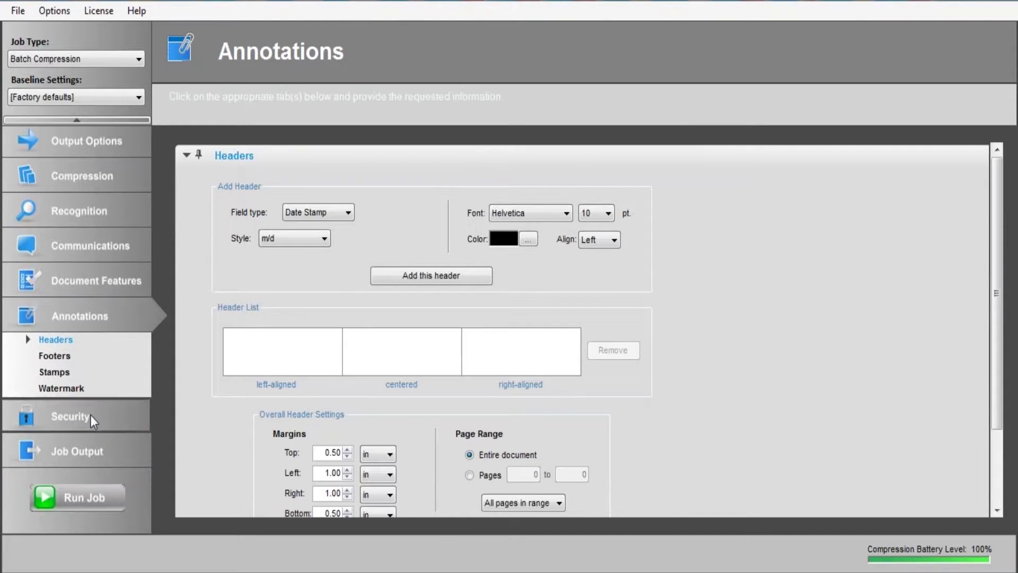
pyautogui.click(91, 414)
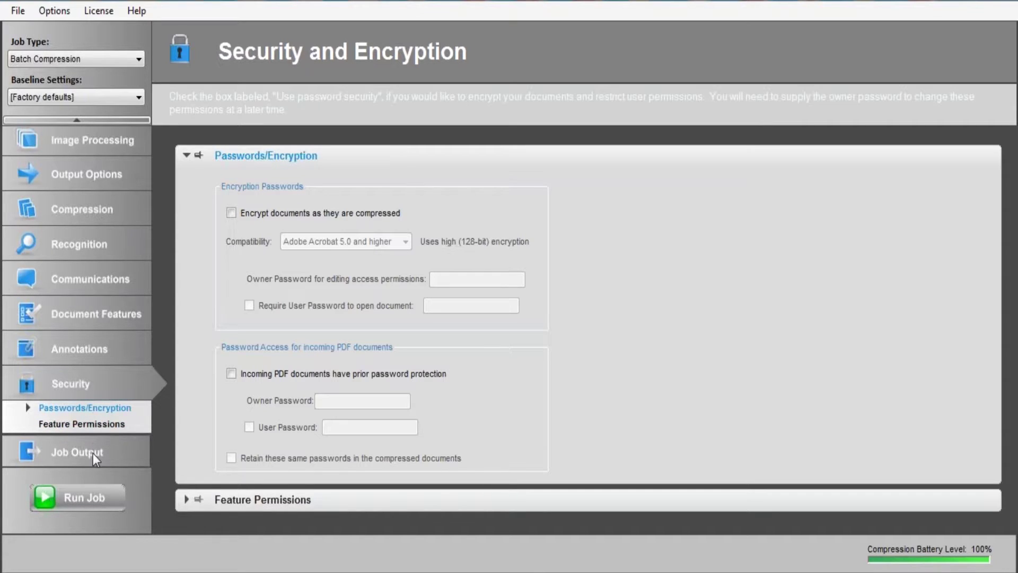
# Step: Open the job output view and run the batch compression job
pyautogui.click(97, 467)
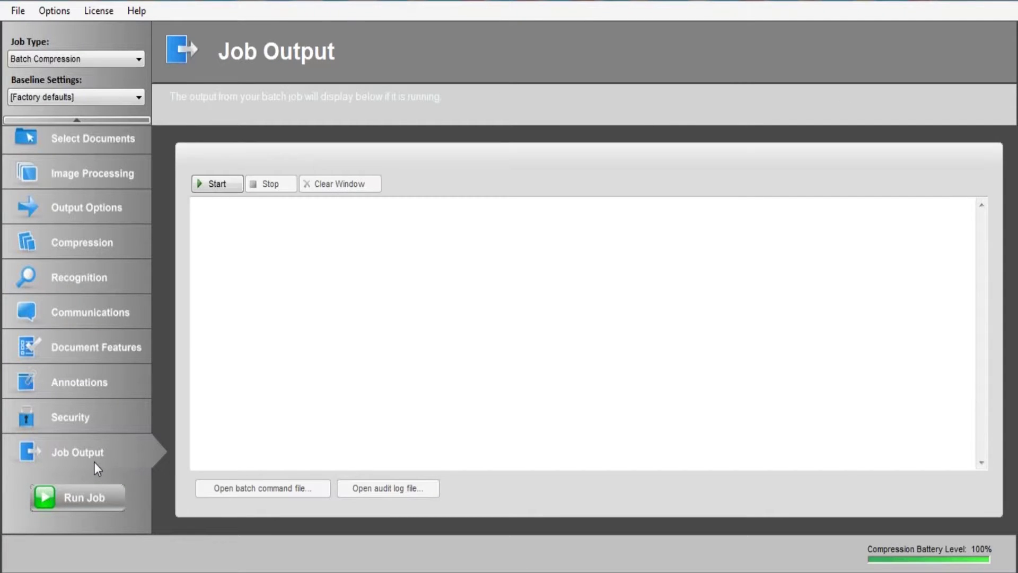
pyautogui.click(93, 491)
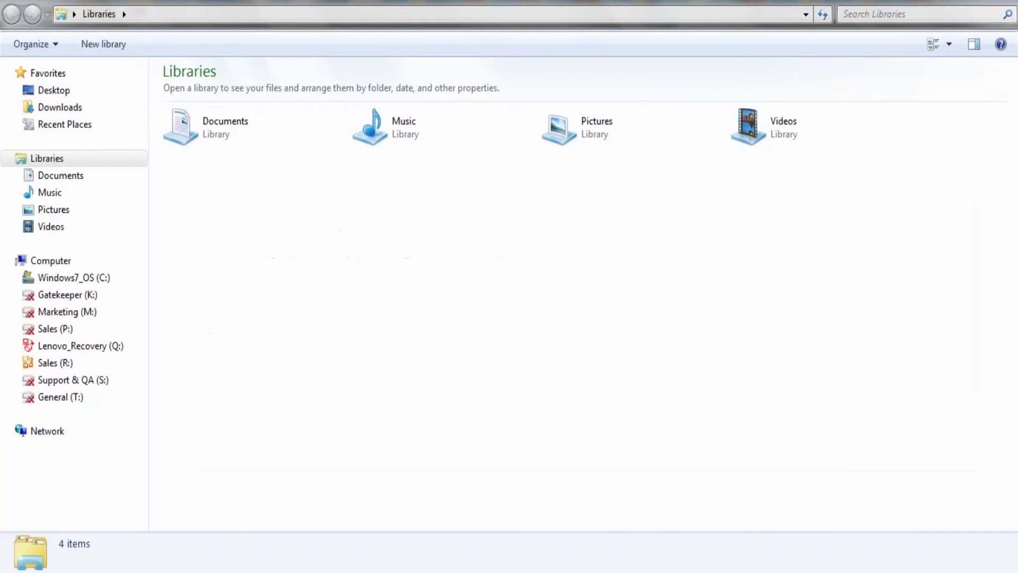
# Step: In Windows Explorer, go to the Desktop's Sample Documents folder and open UFOReport and UFOReport.CV01 side by side for comparison
pyautogui.click(50, 92)
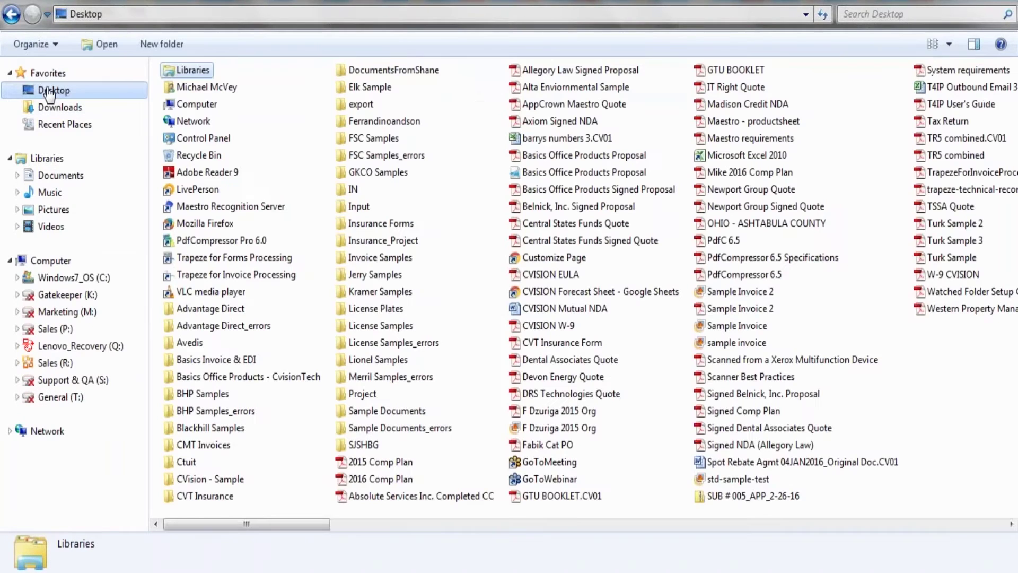
pyautogui.doubleClick(403, 414)
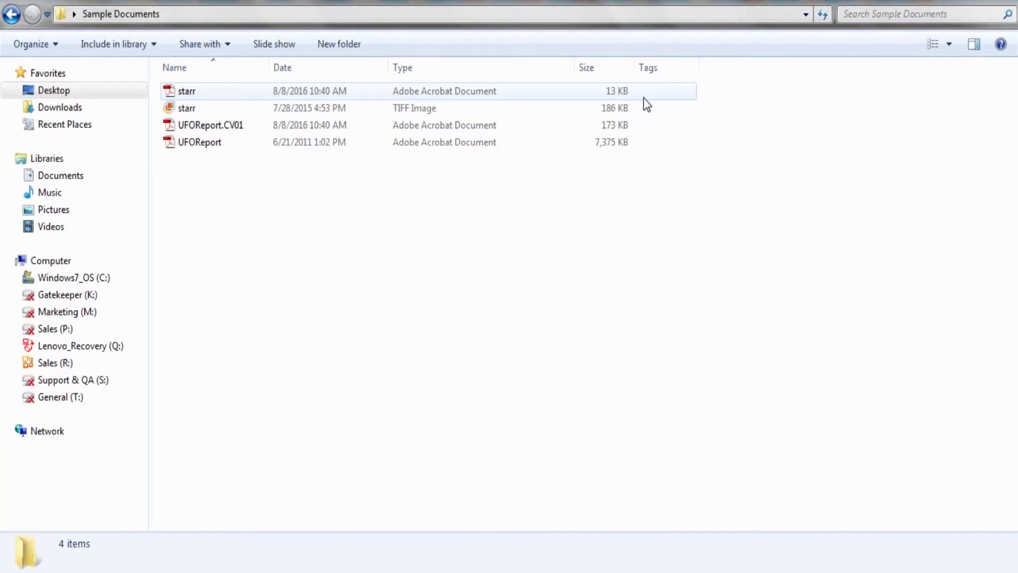
pyautogui.click(553, 141)
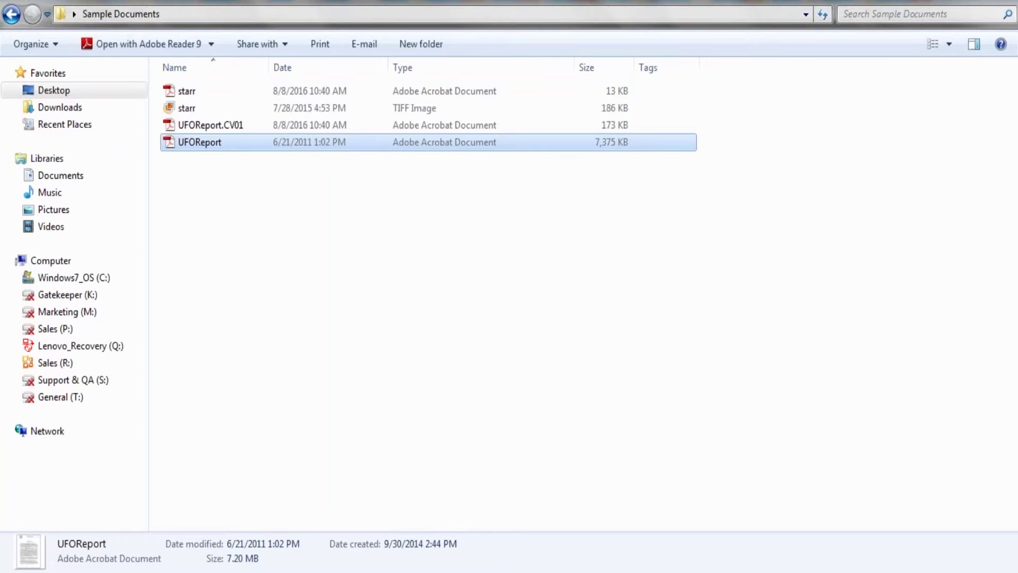
pyautogui.press('Return')
pyautogui.press('super+Left')
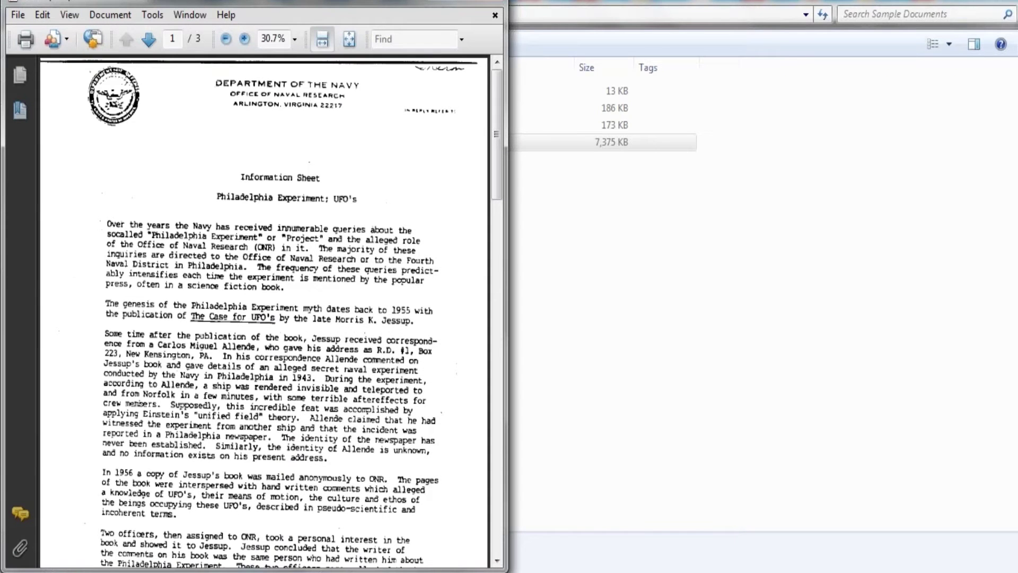
pyautogui.doubleClick(575, 125)
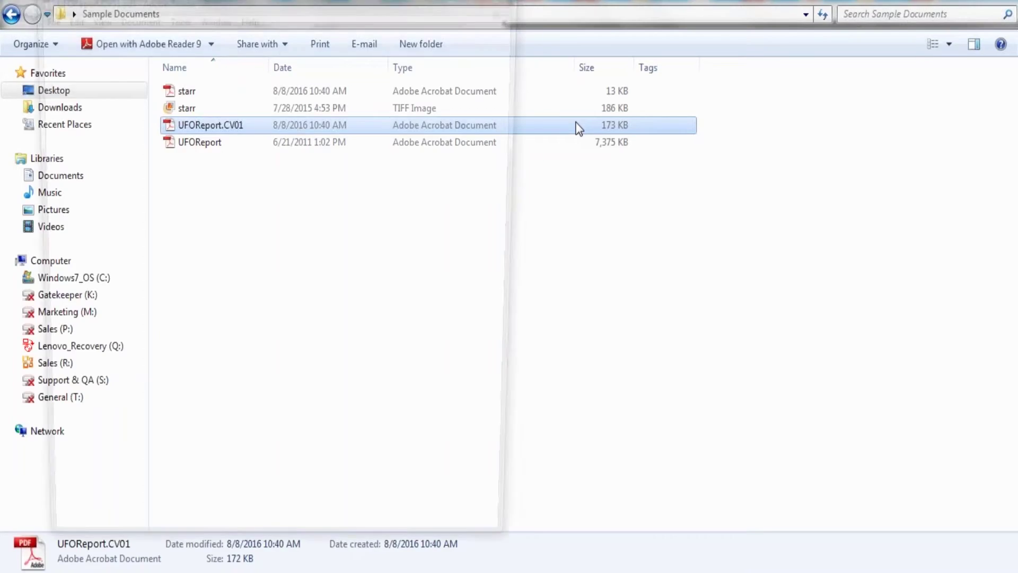
pyautogui.moveTo(342, 7); pyautogui.dragTo(1017, 21)
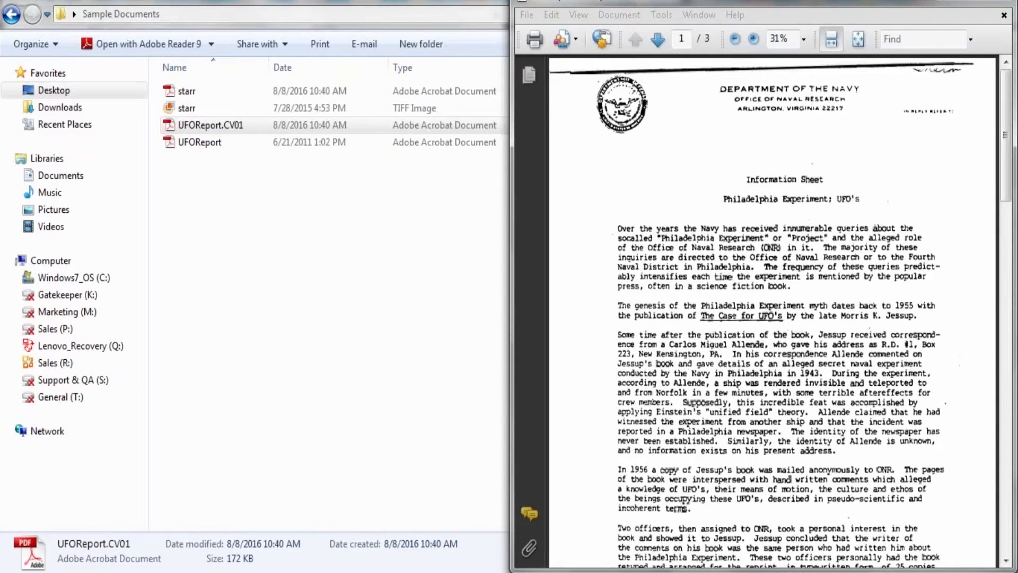
pyautogui.click(387, 546)
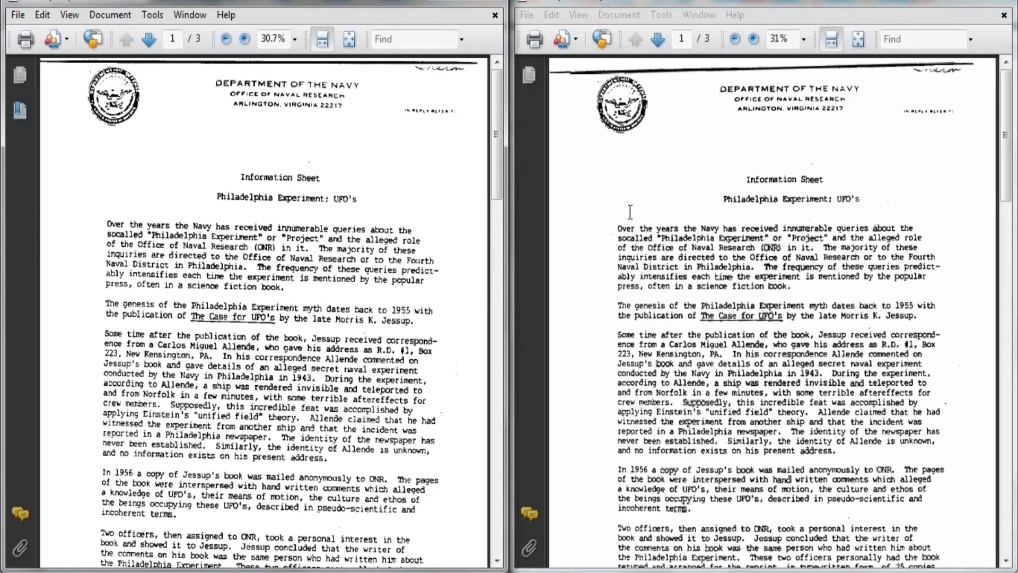
# Step: Test text selection on the compressed UFO report, search it for "experiment" through successive matches, and close both reports
pyautogui.moveTo(618, 228); pyautogui.dragTo(910, 538)
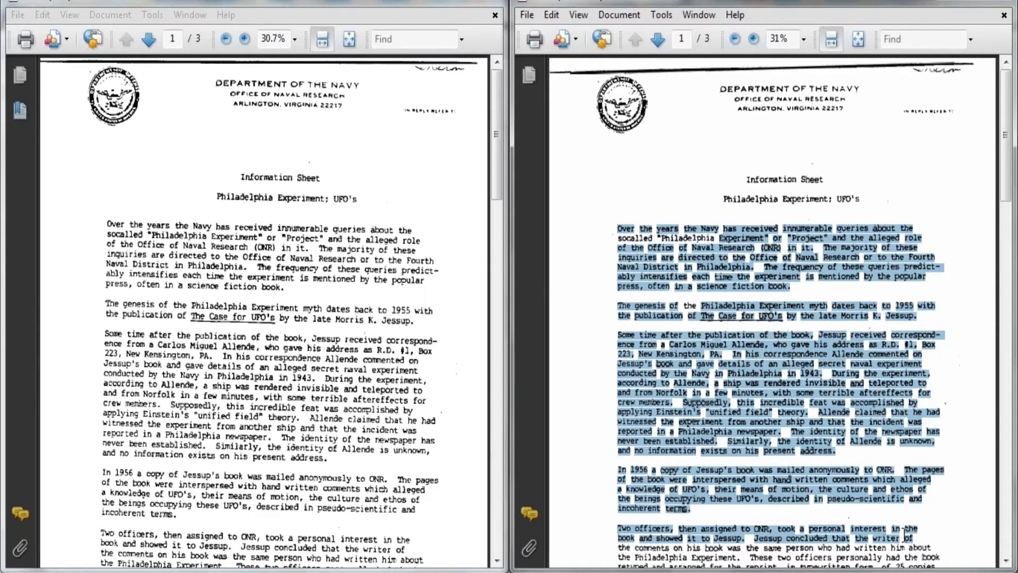
pyautogui.click(909, 38)
pyautogui.write('experiment')
pyautogui.press('Return')
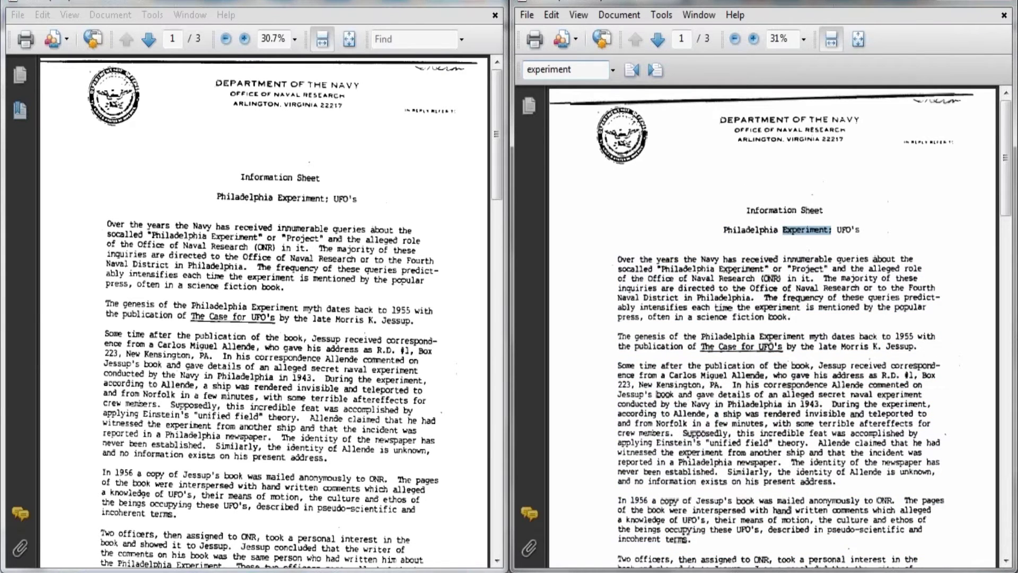
pyautogui.press('Return')
pyautogui.press('Return')
pyautogui.press('Return')
pyautogui.press('Return')
pyautogui.press('Return')
pyautogui.press('Return')
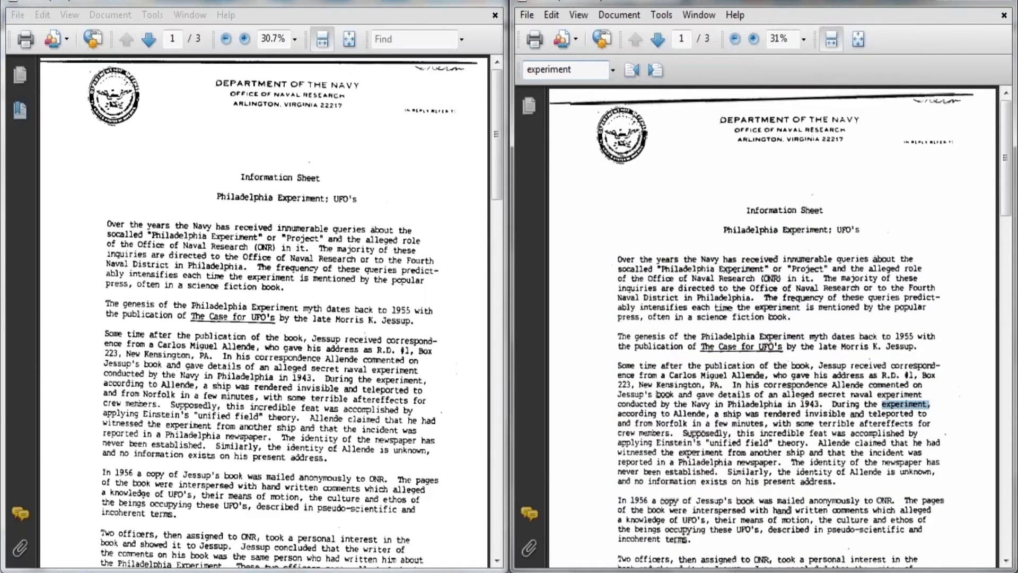
pyautogui.press('Return')
pyautogui.press('Return')
pyautogui.press('Return')
pyautogui.press('Return')
pyautogui.press('Return')
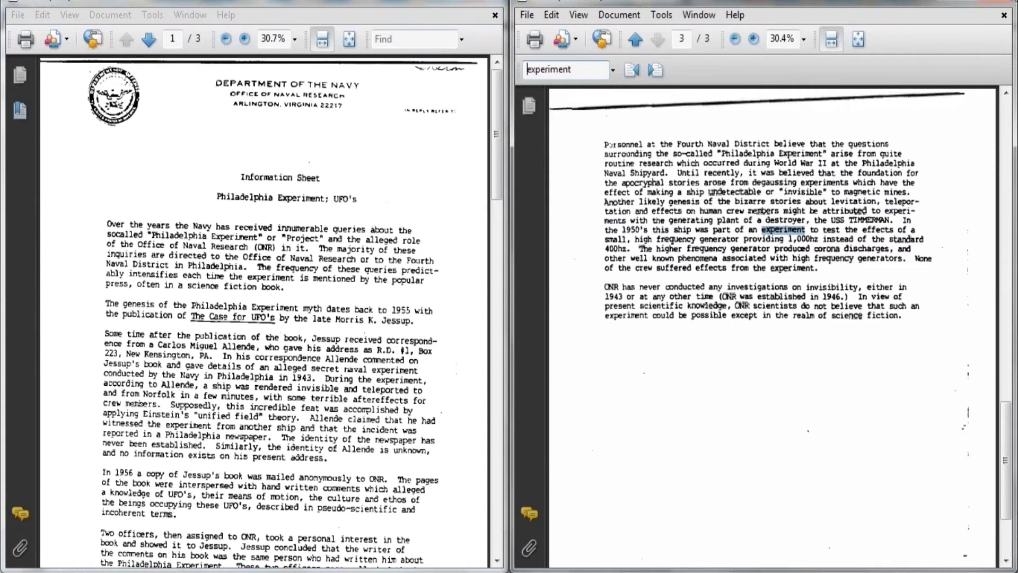
pyautogui.click(1006, 3)
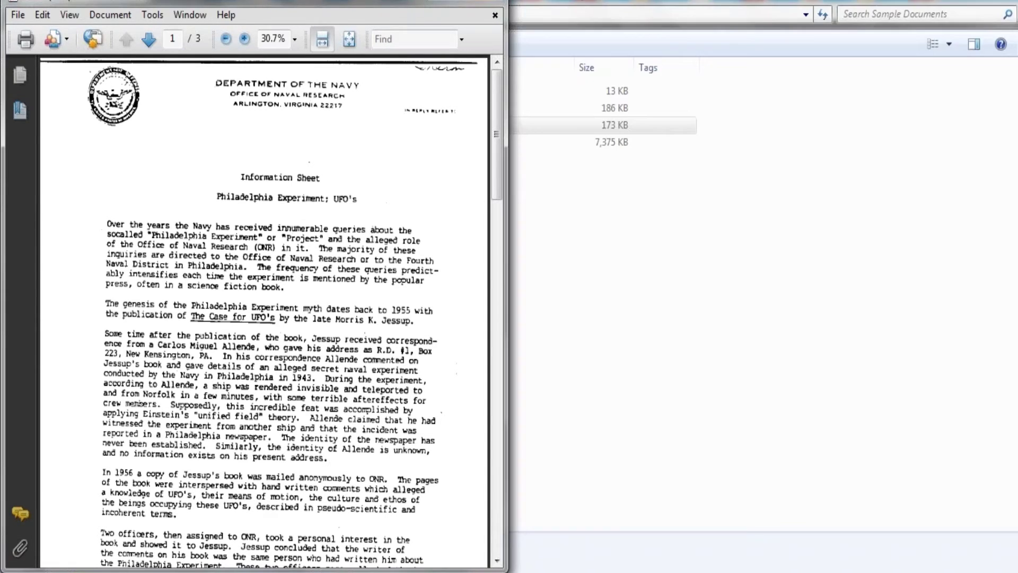
pyautogui.click(495, 2)
# Step: Open the original starr TIFF image and the compressed starr PDF side by side for comparison
pyautogui.doubleClick(460, 112)
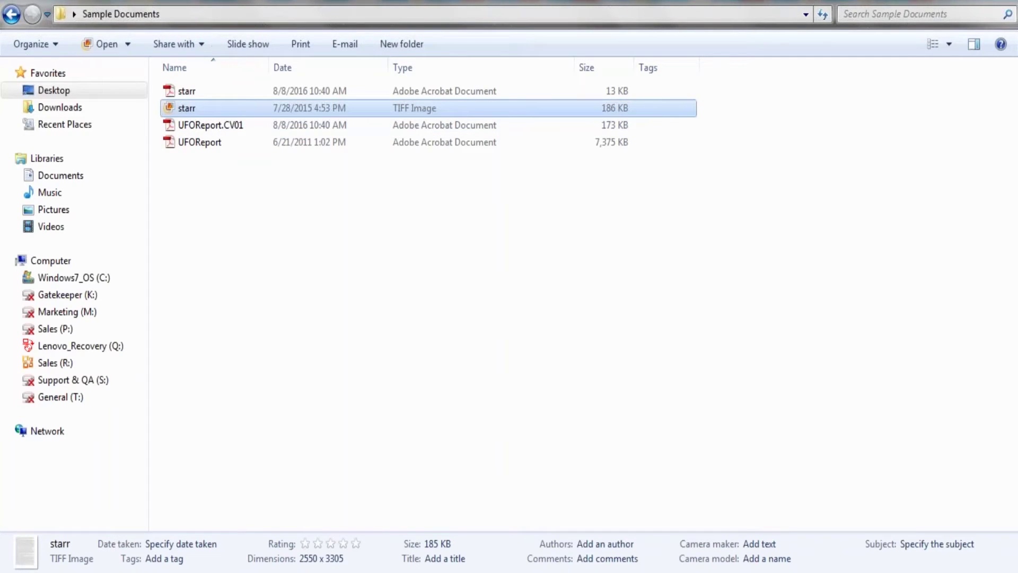
pyautogui.moveTo(85, 3); pyautogui.dragTo(1, 59)
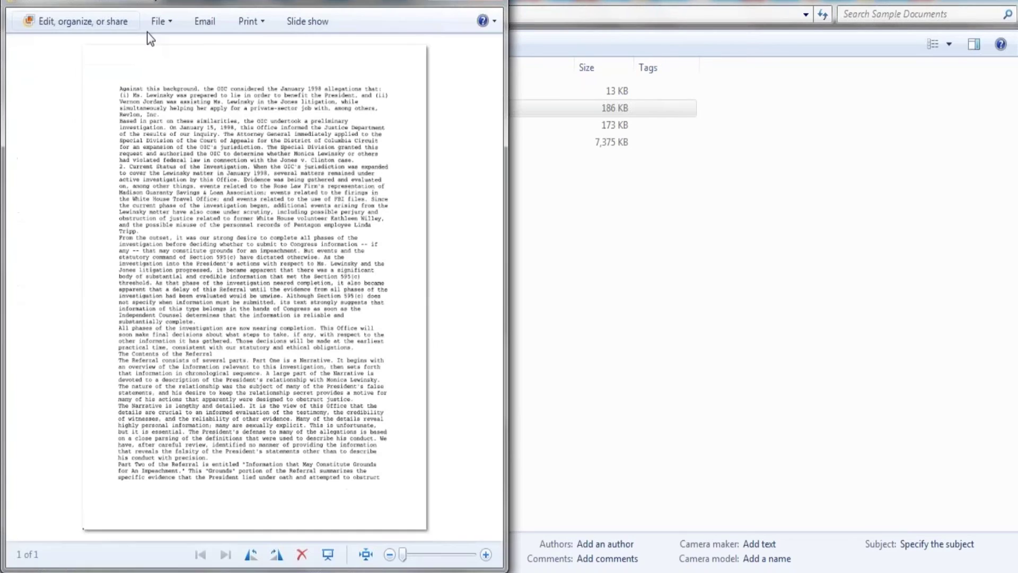
pyautogui.doubleClick(562, 97)
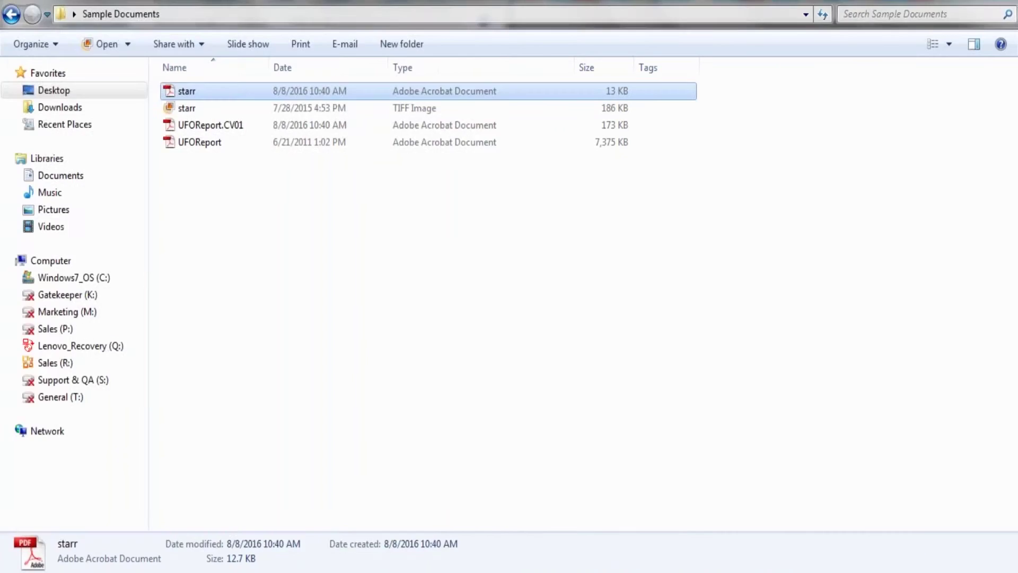
pyautogui.press('super+Right')
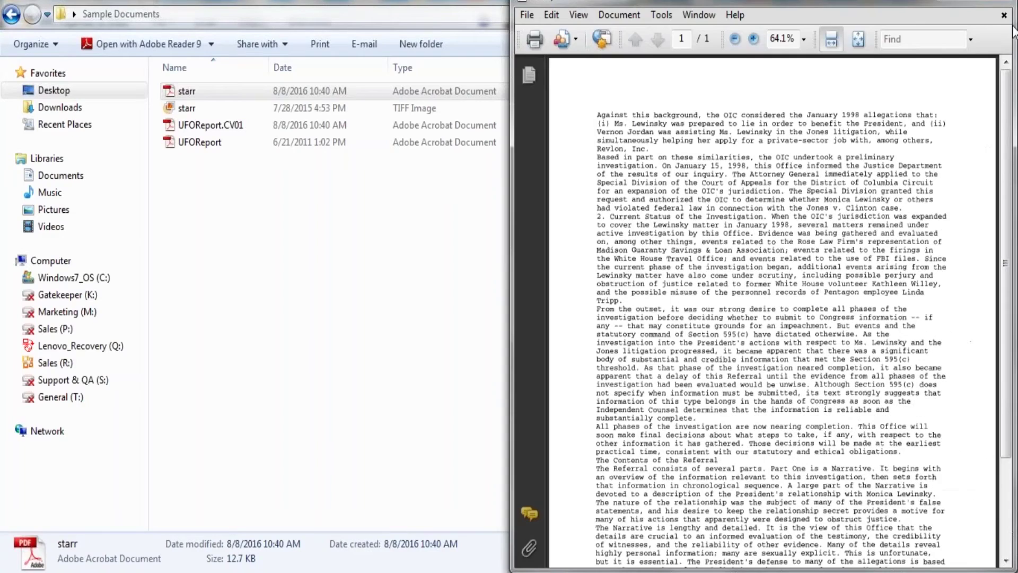
pyautogui.hotkey('alt', 'Tab')
pyautogui.press('Tab')
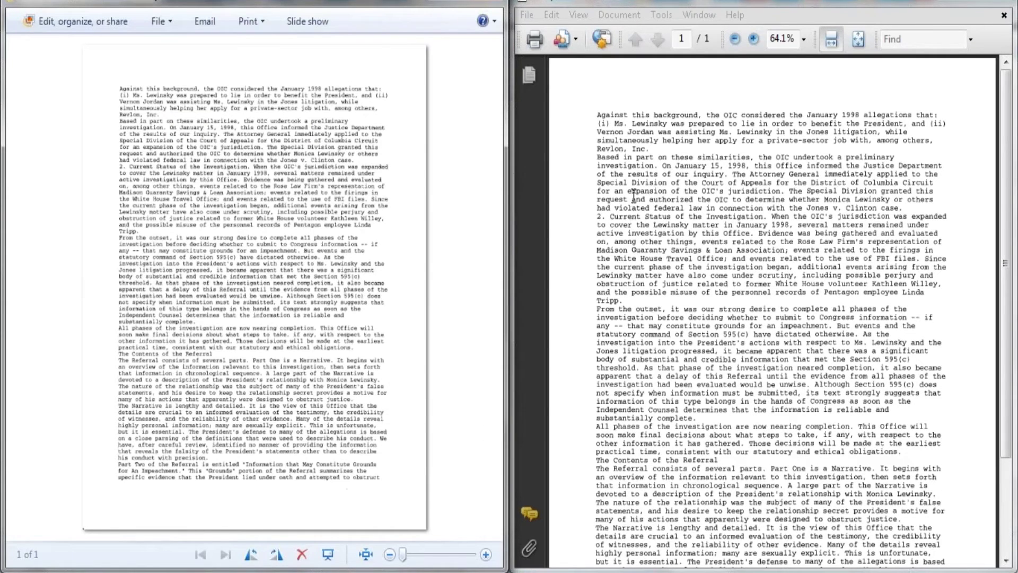
# Step: Test text selection in the starr PDF, search it for "office" through all matches, and close the compared files
pyautogui.click(627, 156)
pyautogui.moveTo(627, 156); pyautogui.dragTo(865, 479)
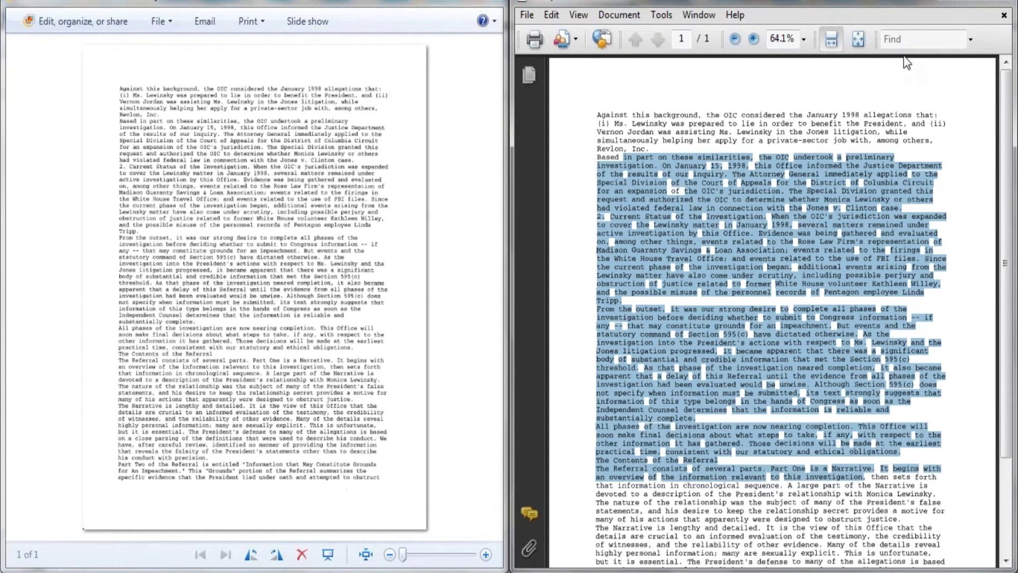
pyautogui.click(903, 39)
pyautogui.write('office')
pyautogui.press('Return')
pyautogui.press('Return')
pyautogui.press('Return')
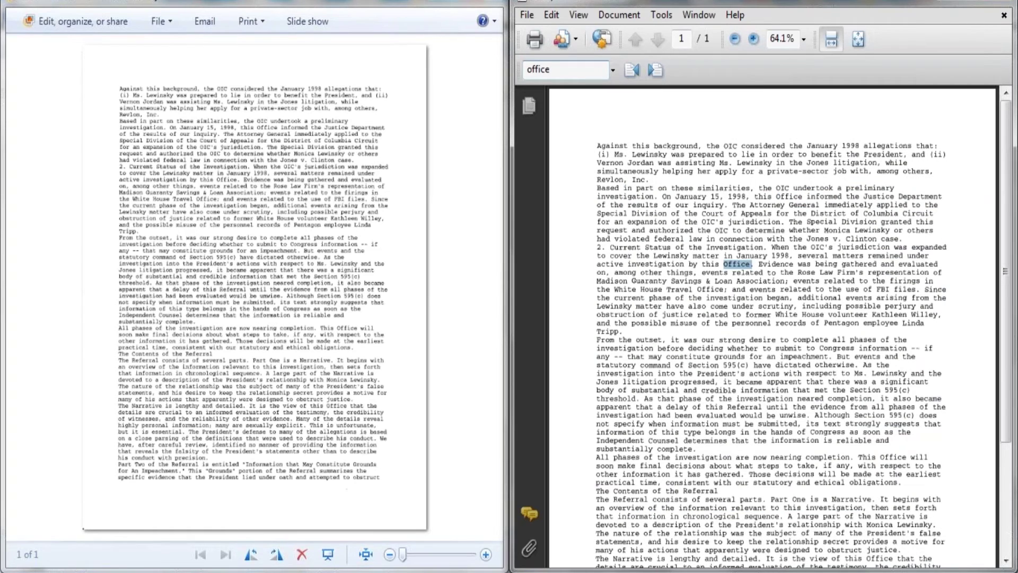
pyautogui.press('Return')
pyautogui.press('Return')
pyautogui.press('Return')
pyautogui.press('Return')
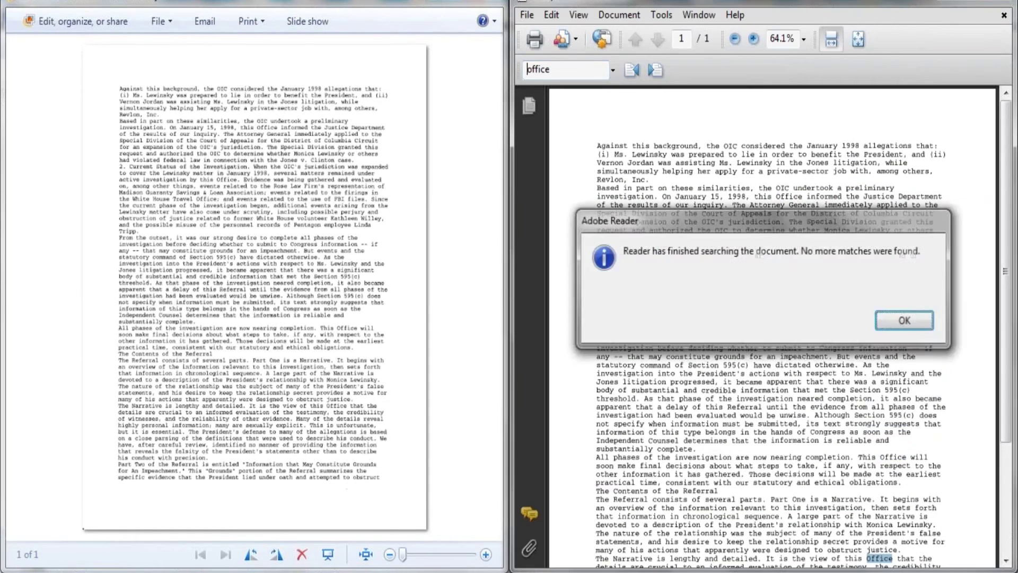
pyautogui.press('Return')
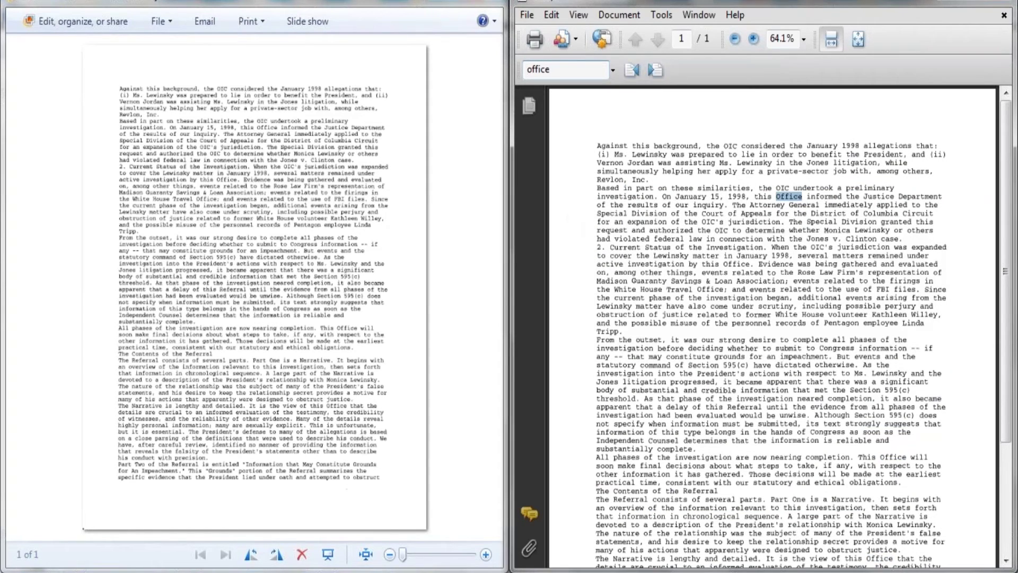
pyautogui.click(1002, 12)
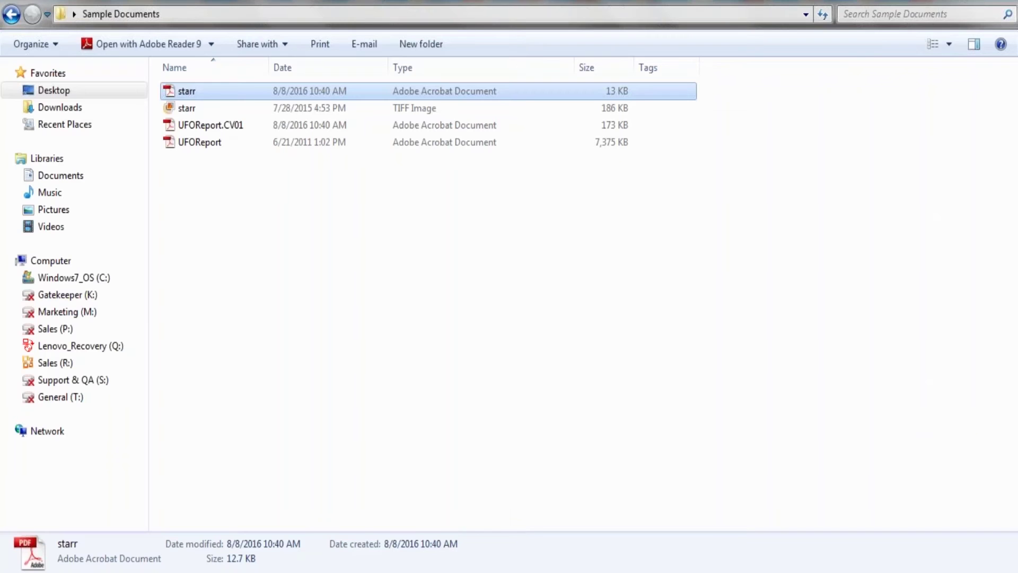